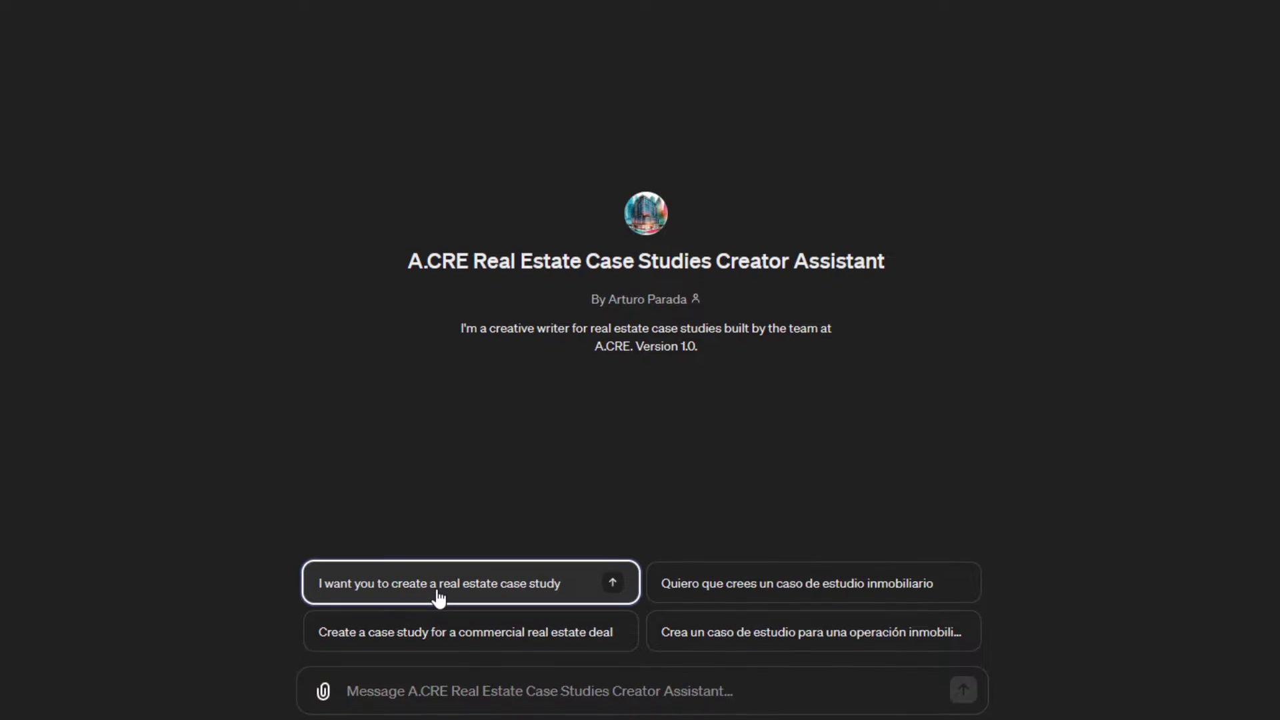
Start a case study from the English suggested prompt and submit the interview brief: multifamily acquisition, REIT investment analyst, English, no image.
click(438, 590)
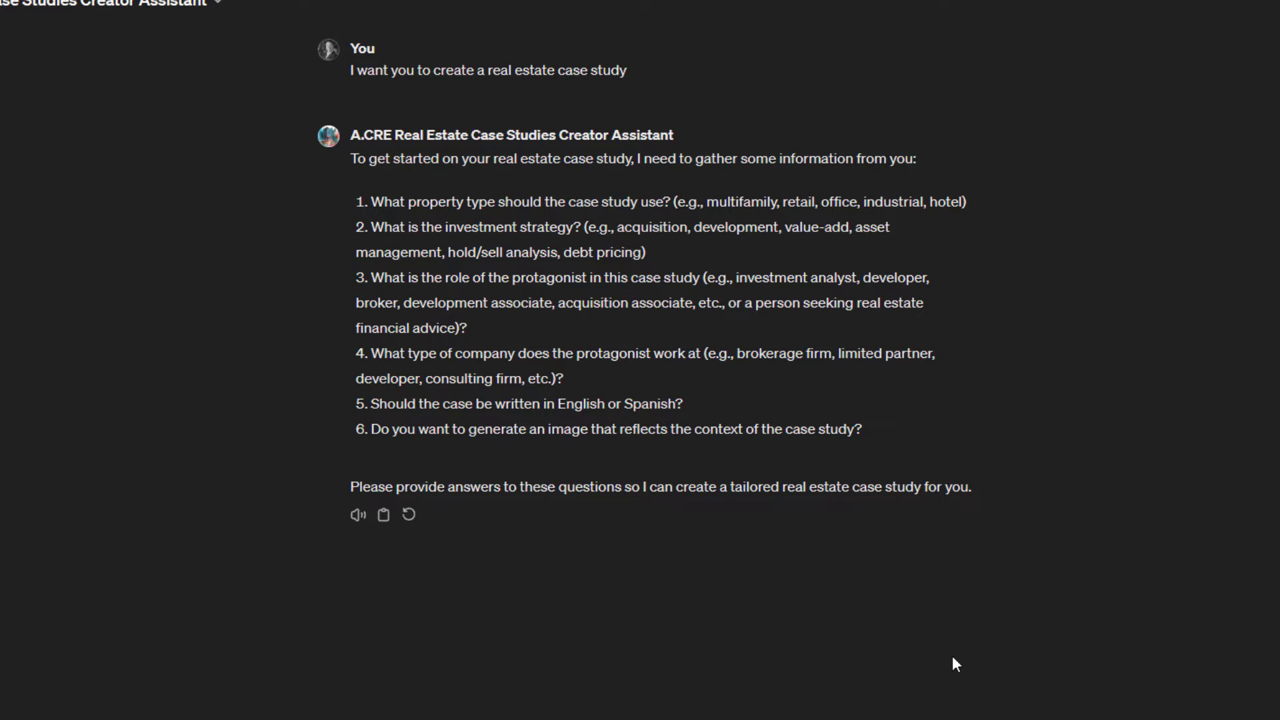
scroll(721, 549, up, 3)
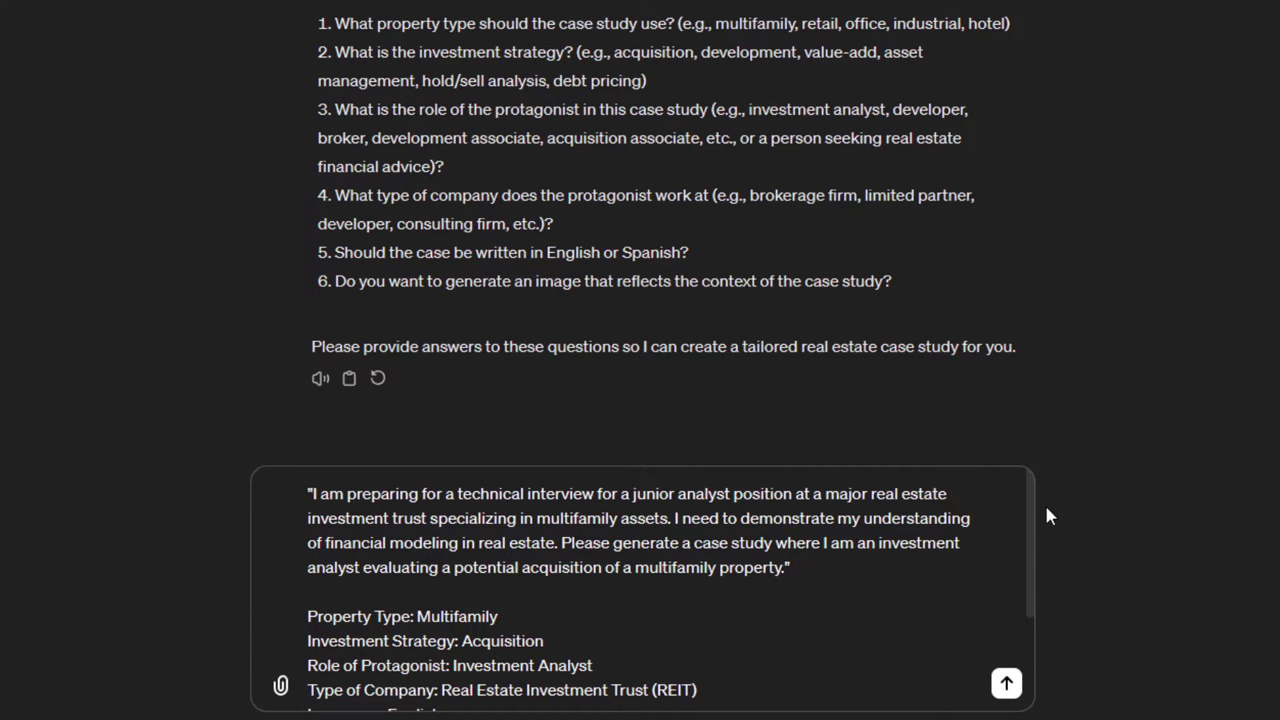
scroll(790, 566, down, 1)
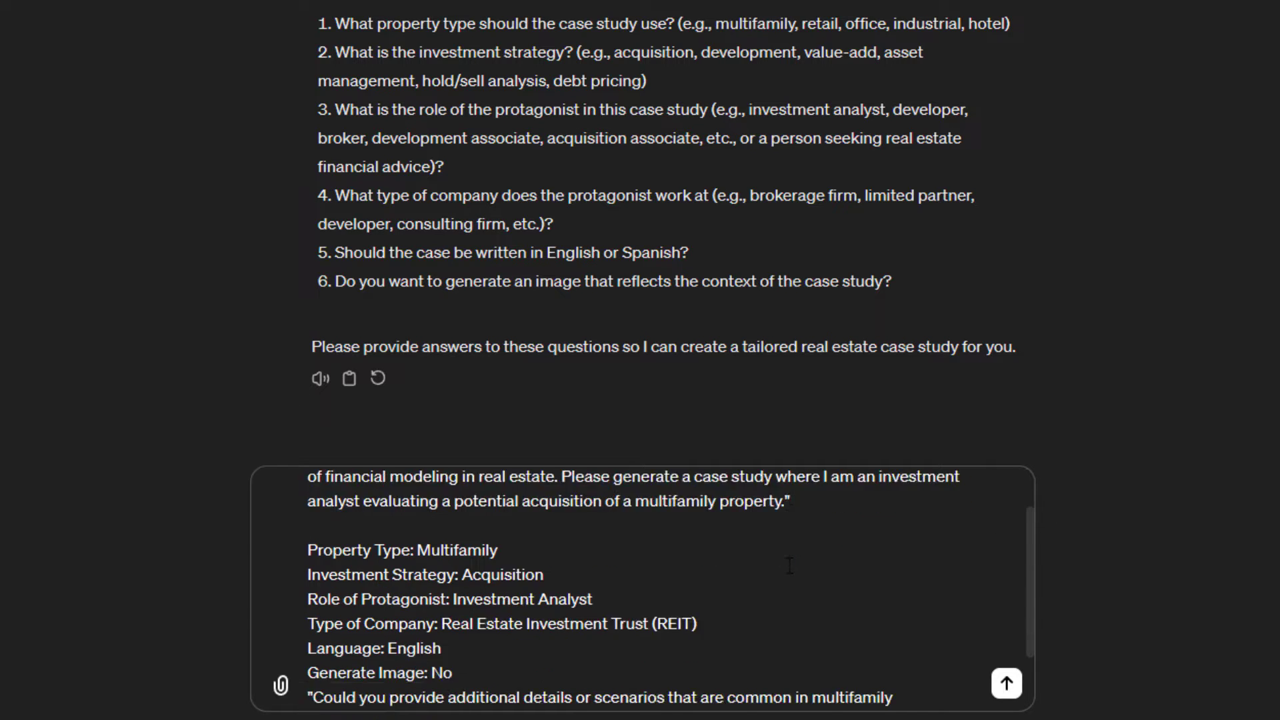
scroll(790, 565, down, 1)
scroll(767, 567, up, 3)
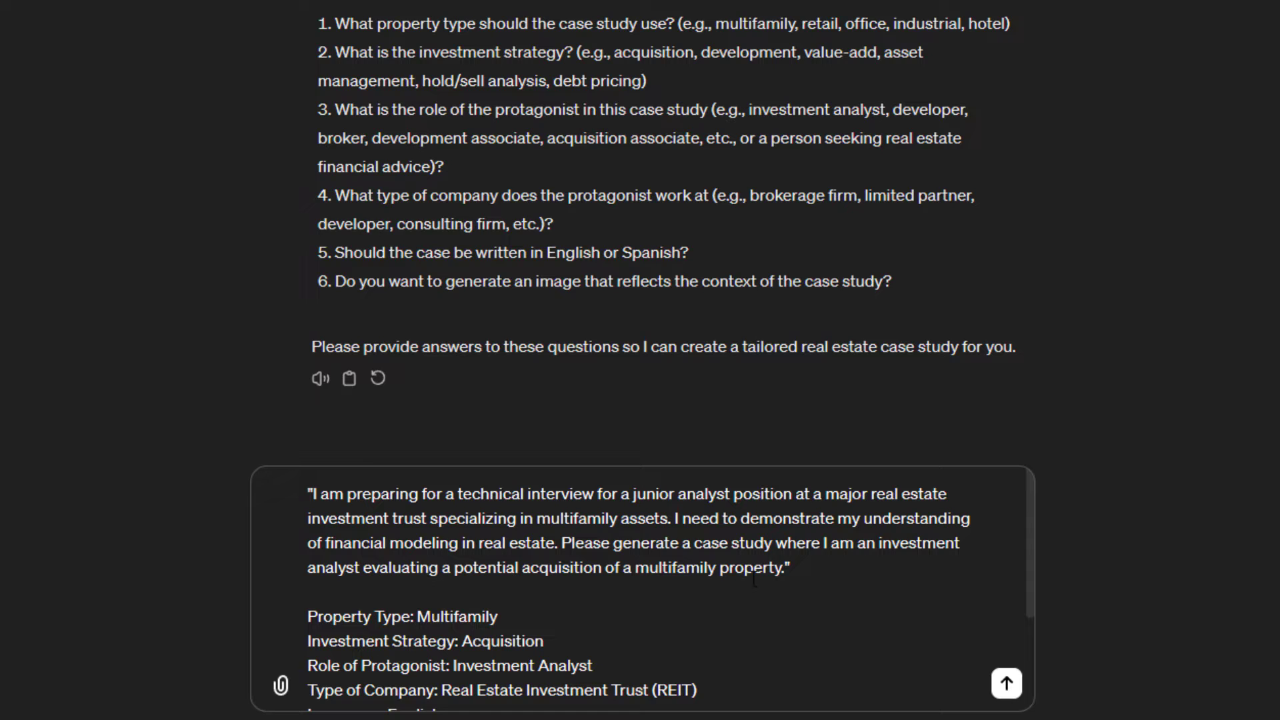
scroll(1027, 574, down, 1)
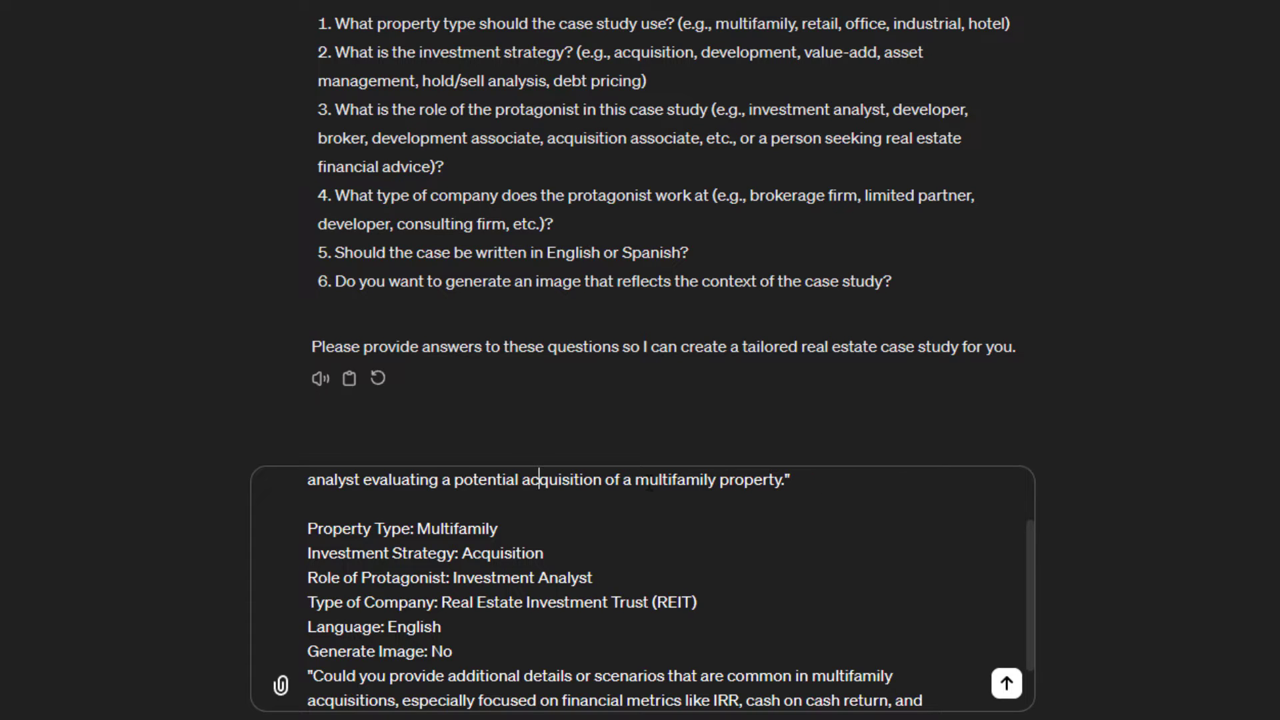
scroll(1033, 557, down, 2)
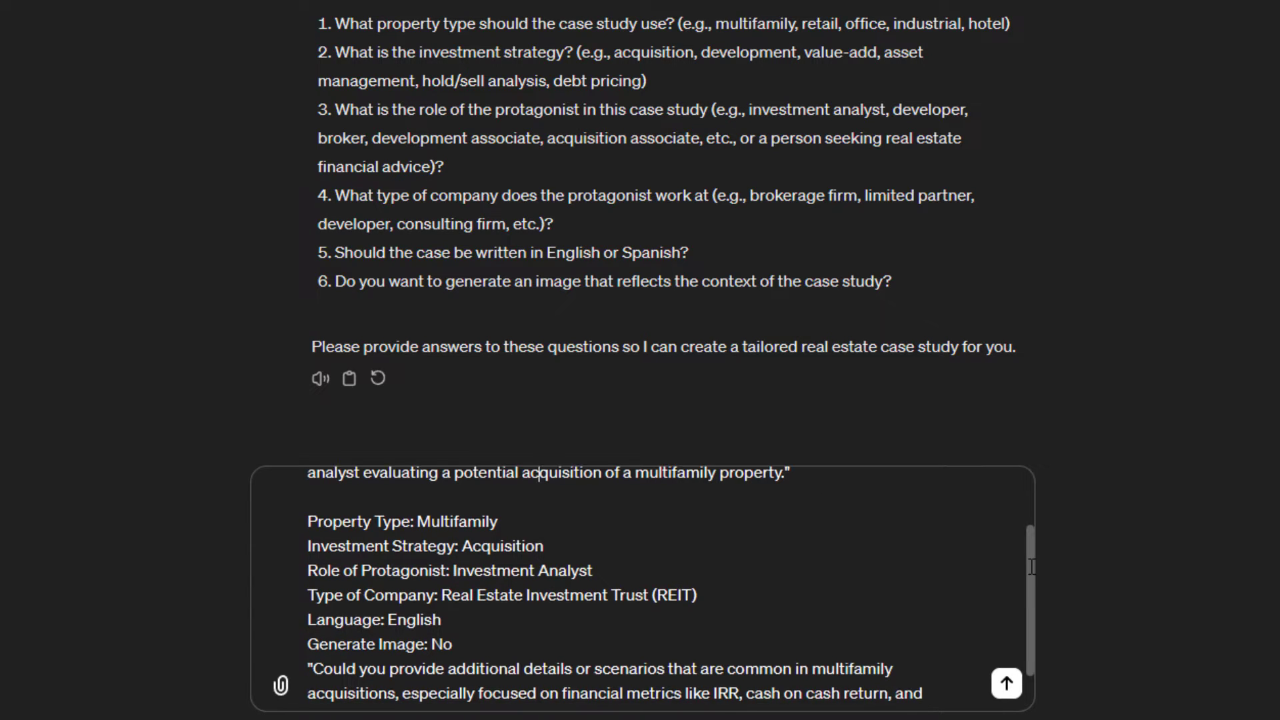
drag(499, 484, 288, 540)
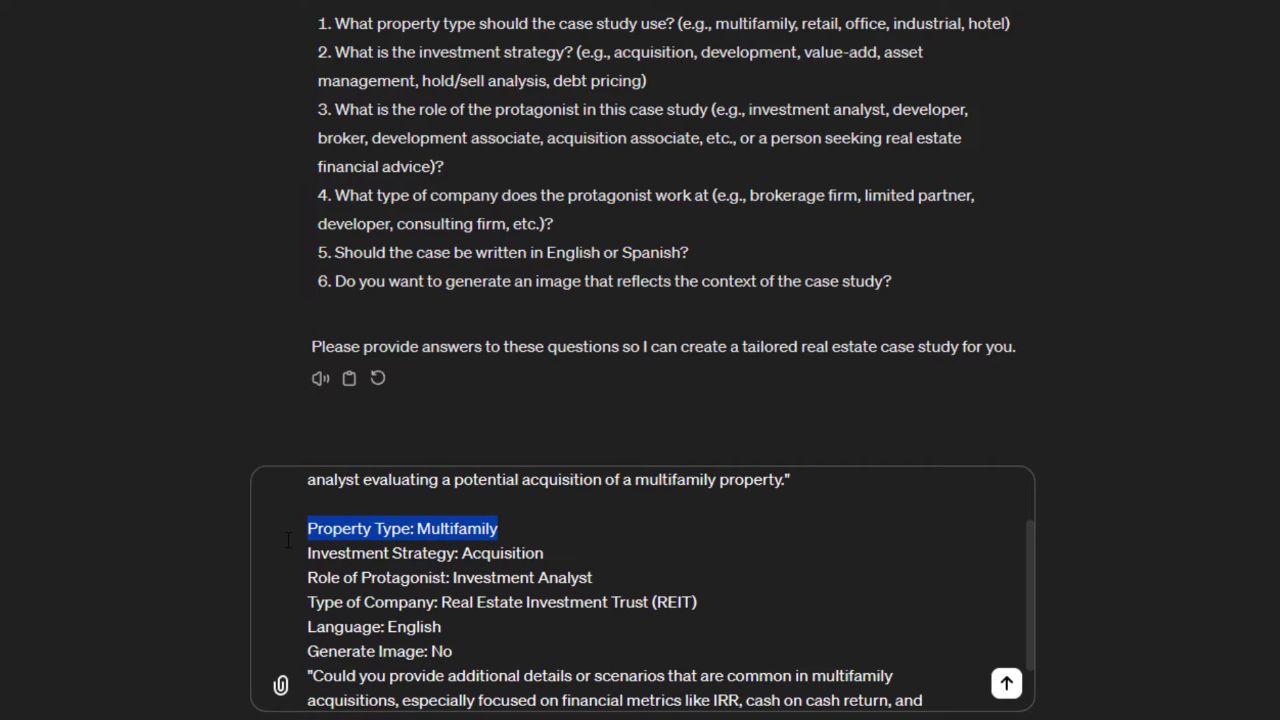
click(546, 554)
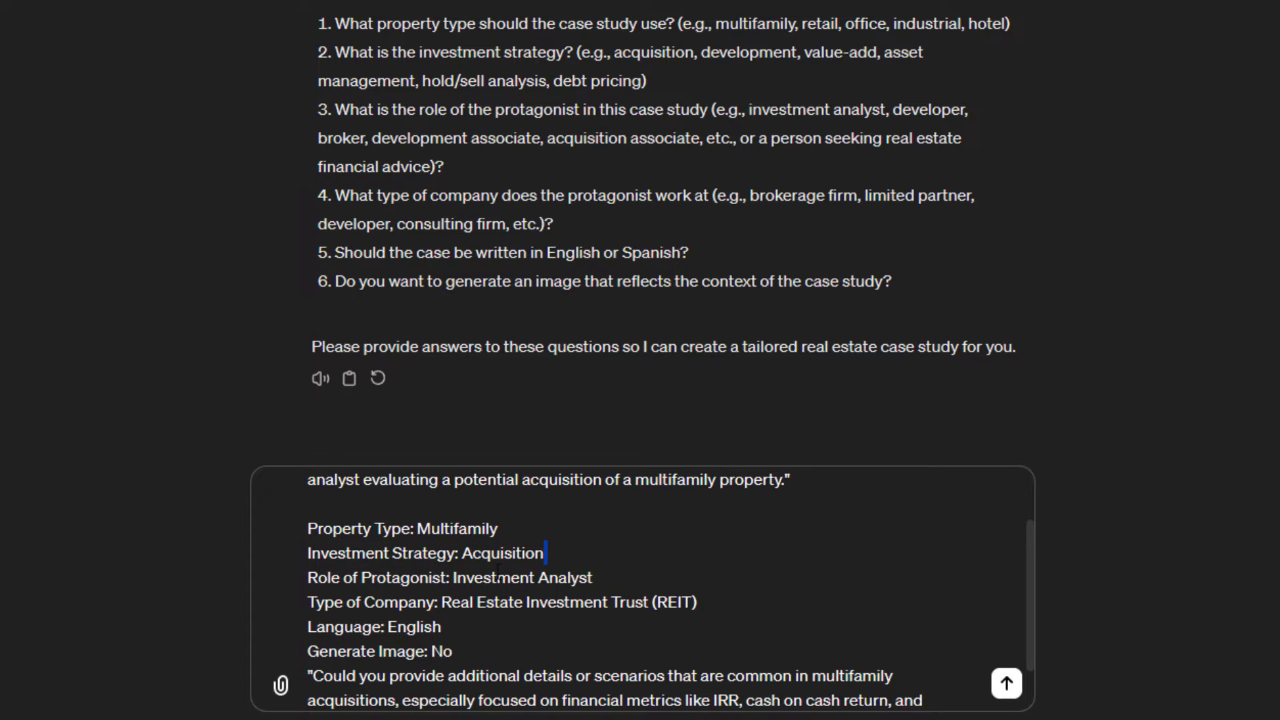
drag(619, 579, 305, 579)
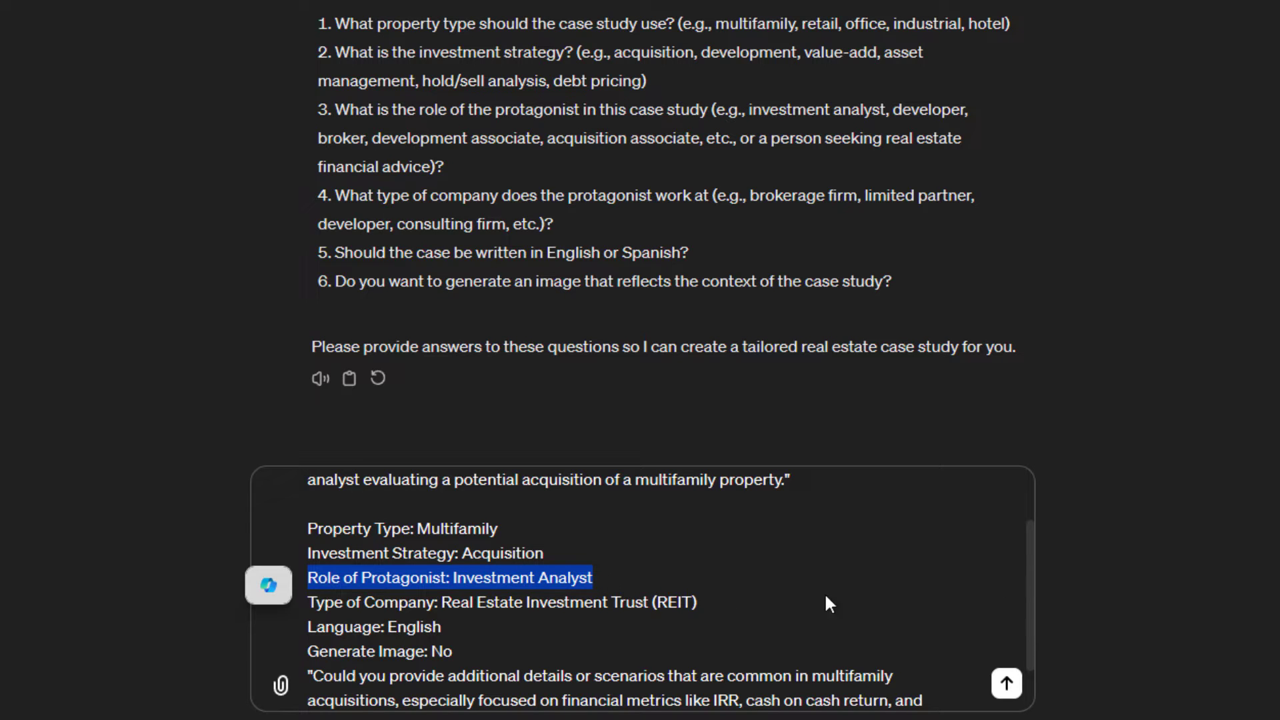
scroll(1029, 566, down, 2)
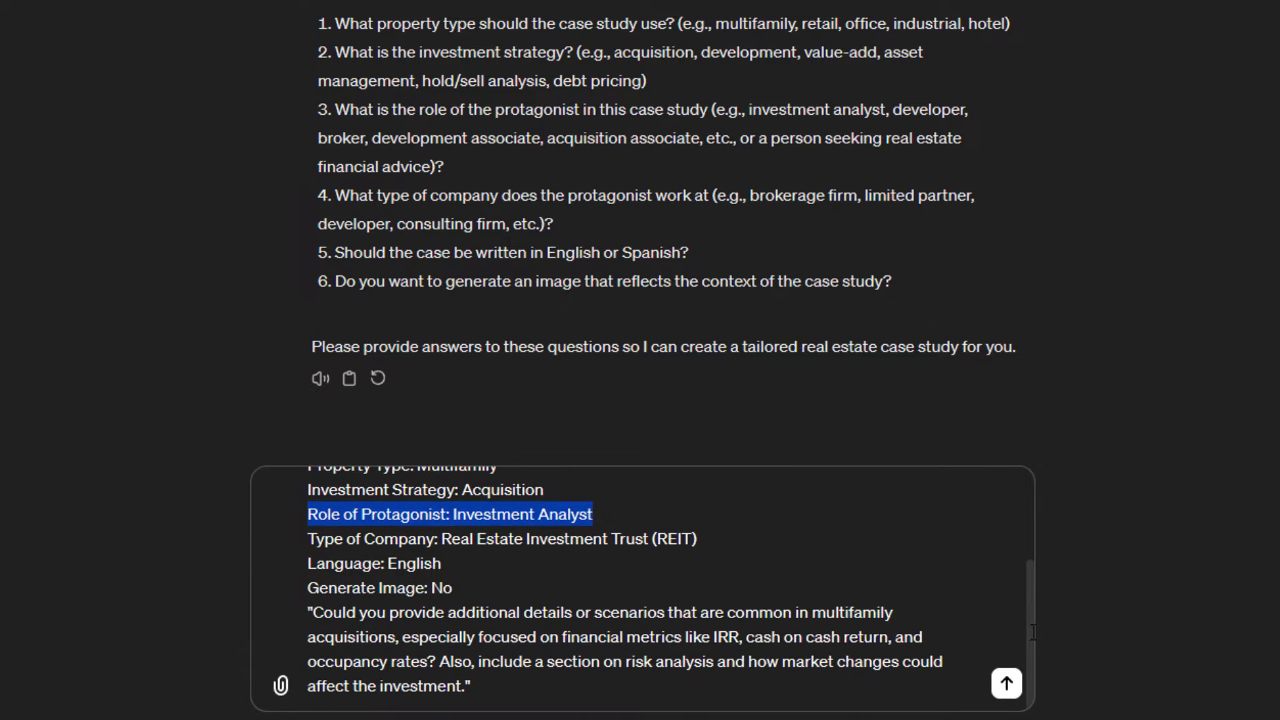
drag(454, 588, 308, 590)
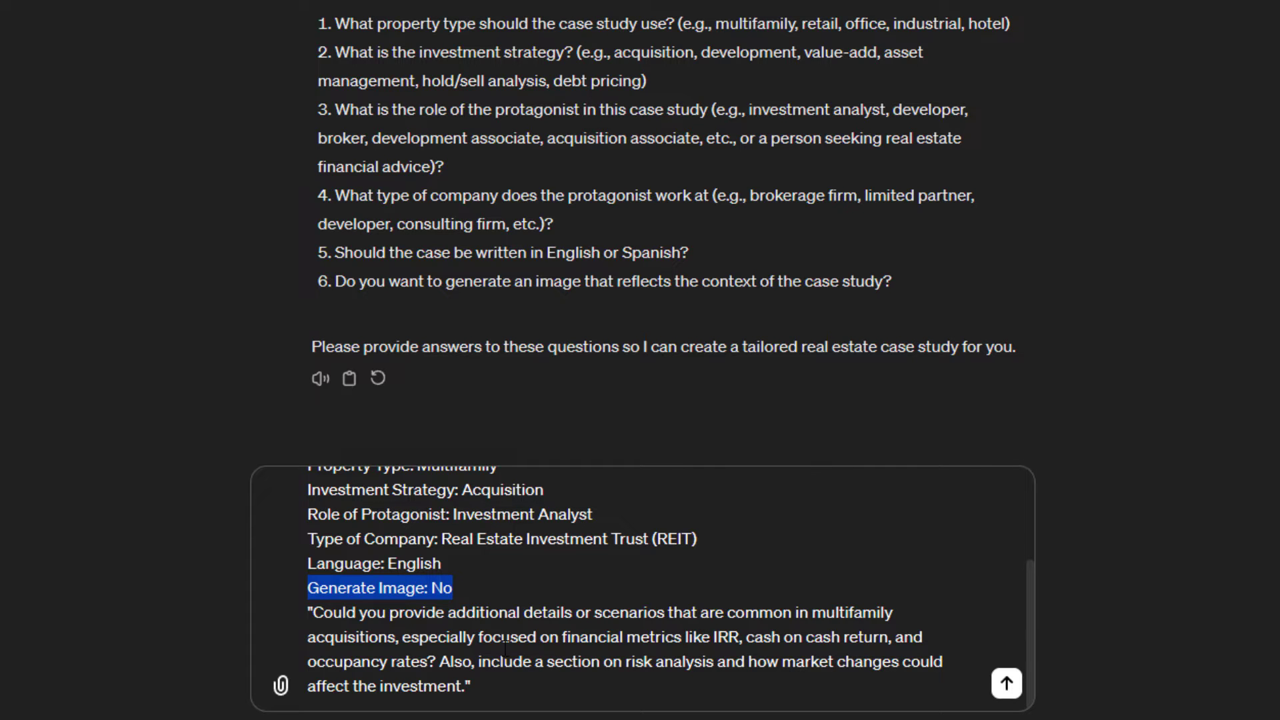
click(1006, 683)
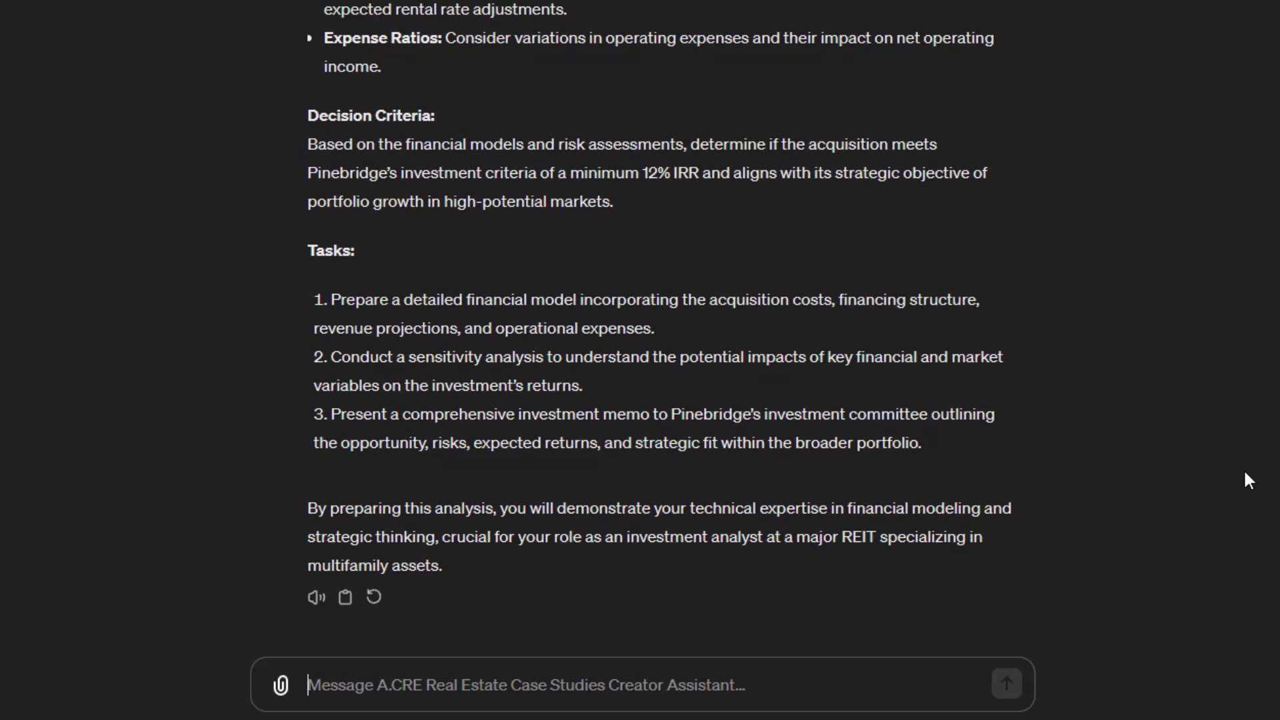
Examine the Background and The Opportunity sections of the generated Ridgewood Apartments case study, including property size and occupancy.
scroll(1246, 473, up, 9)
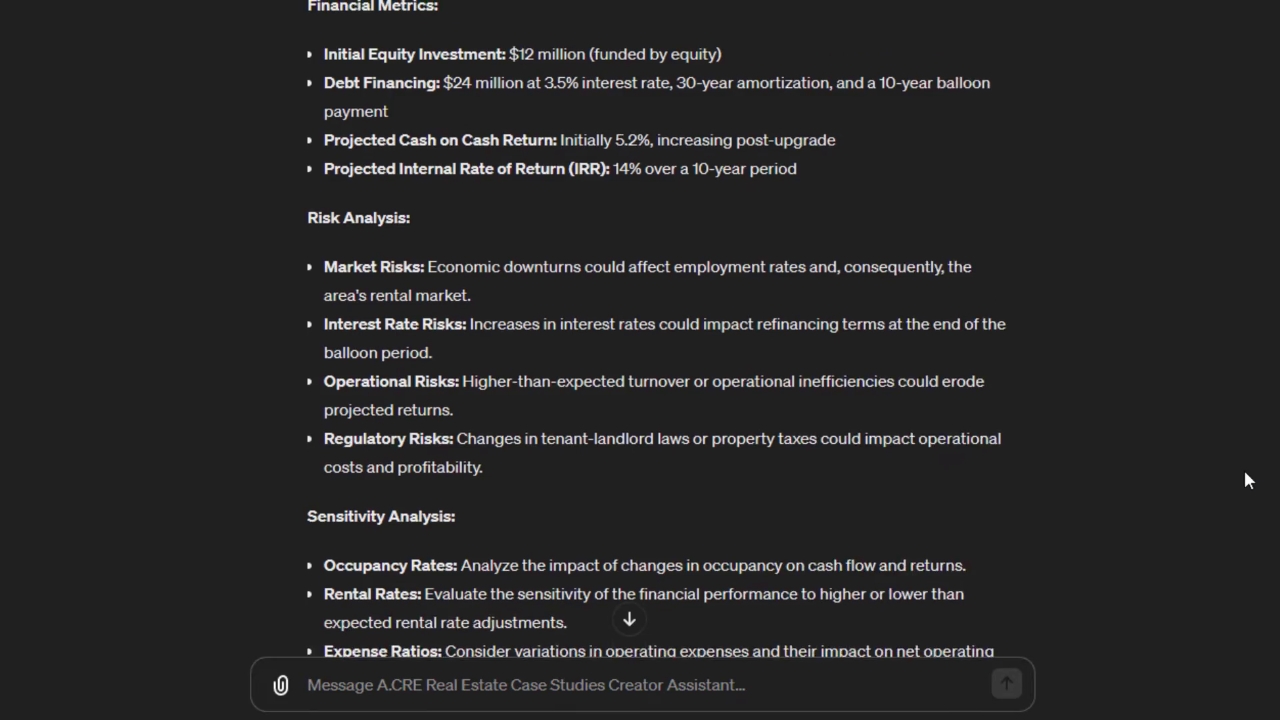
scroll(1249, 480, up, 14)
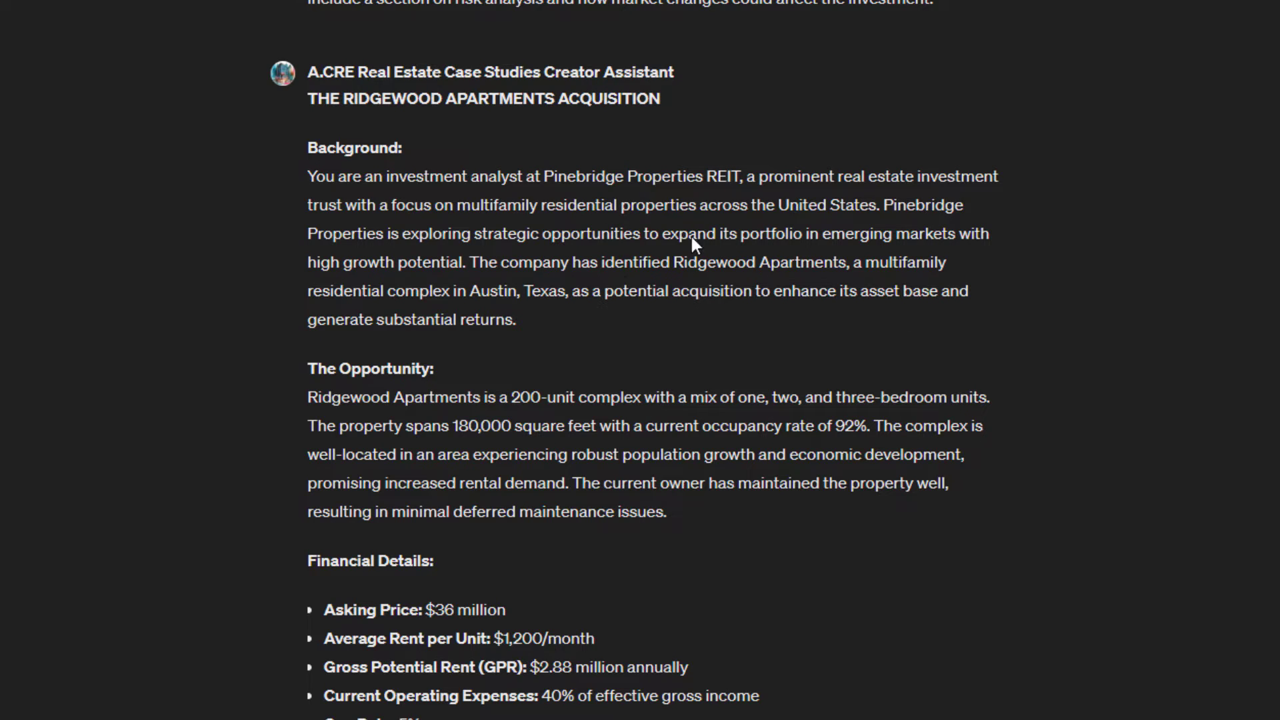
drag(570, 322, 313, 177)
scroll(859, 248, down, 5)
click(641, 186)
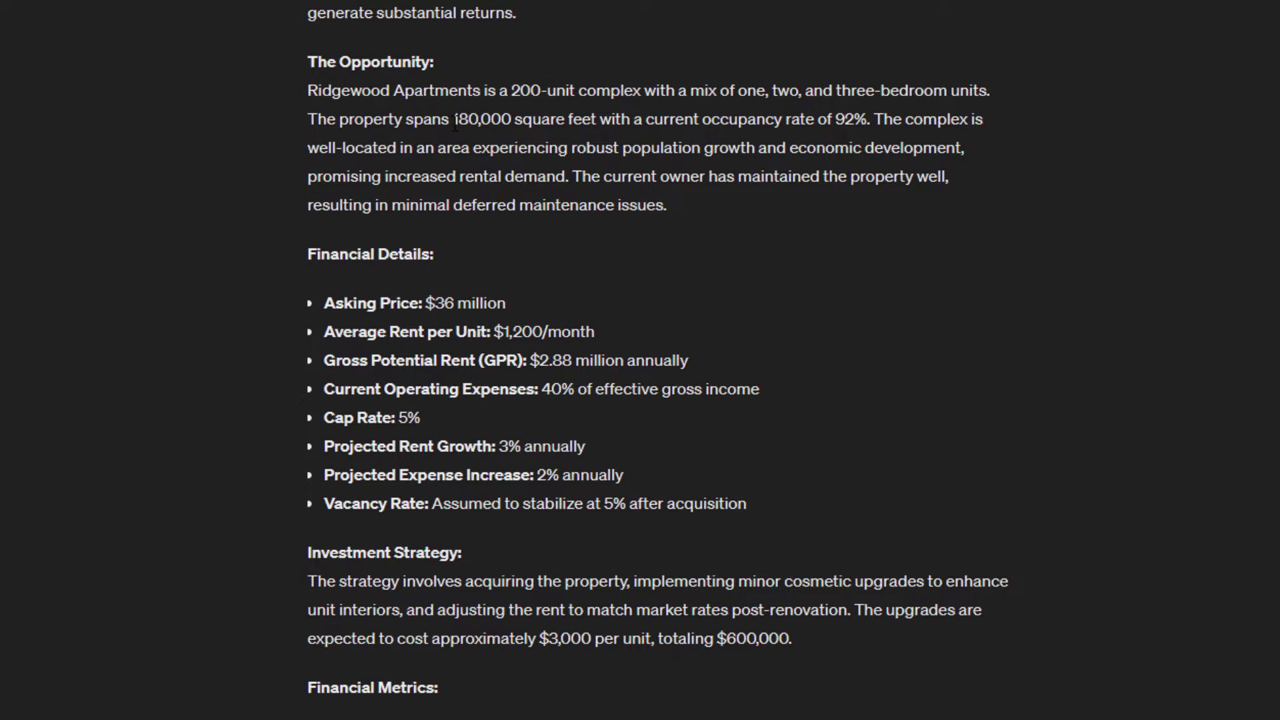
drag(454, 120, 845, 120)
click(739, 195)
scroll(739, 195, down, 3)
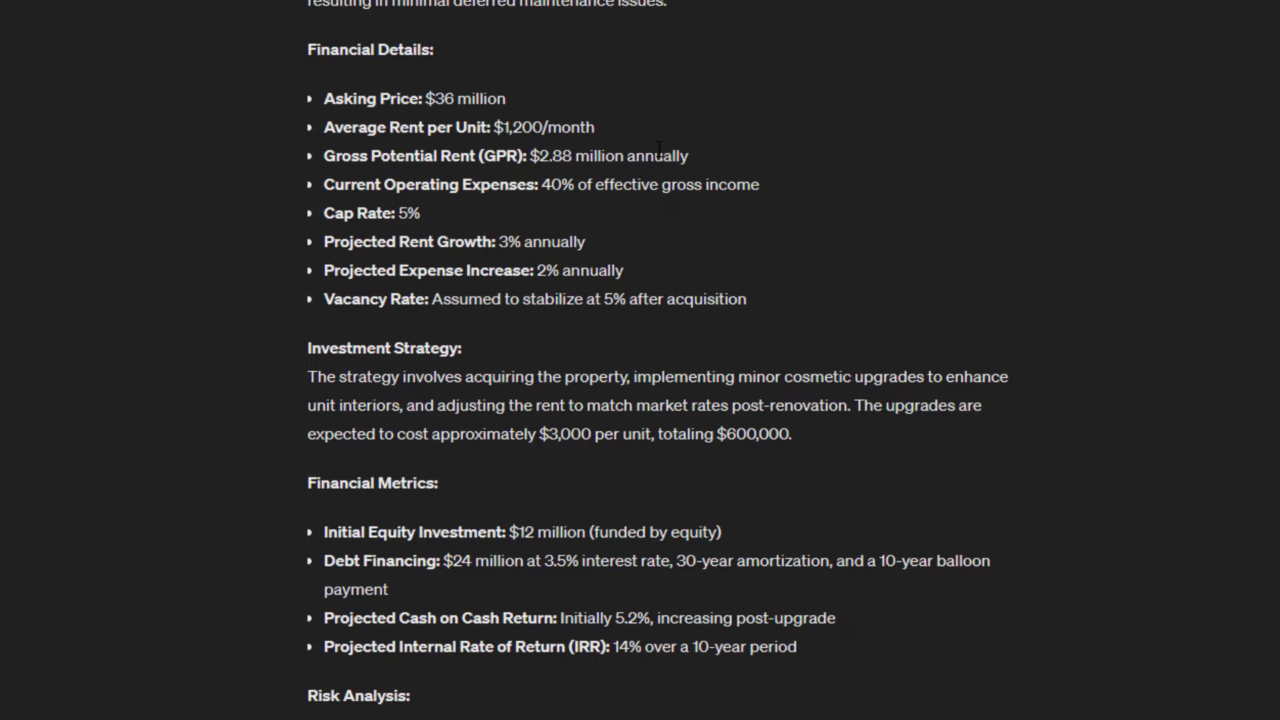
Examine the investment strategy, financial metrics, risk analysis, sensitivity analysis and decision criteria, including the minimum IRR requirement.
scroll(659, 148, down, 2)
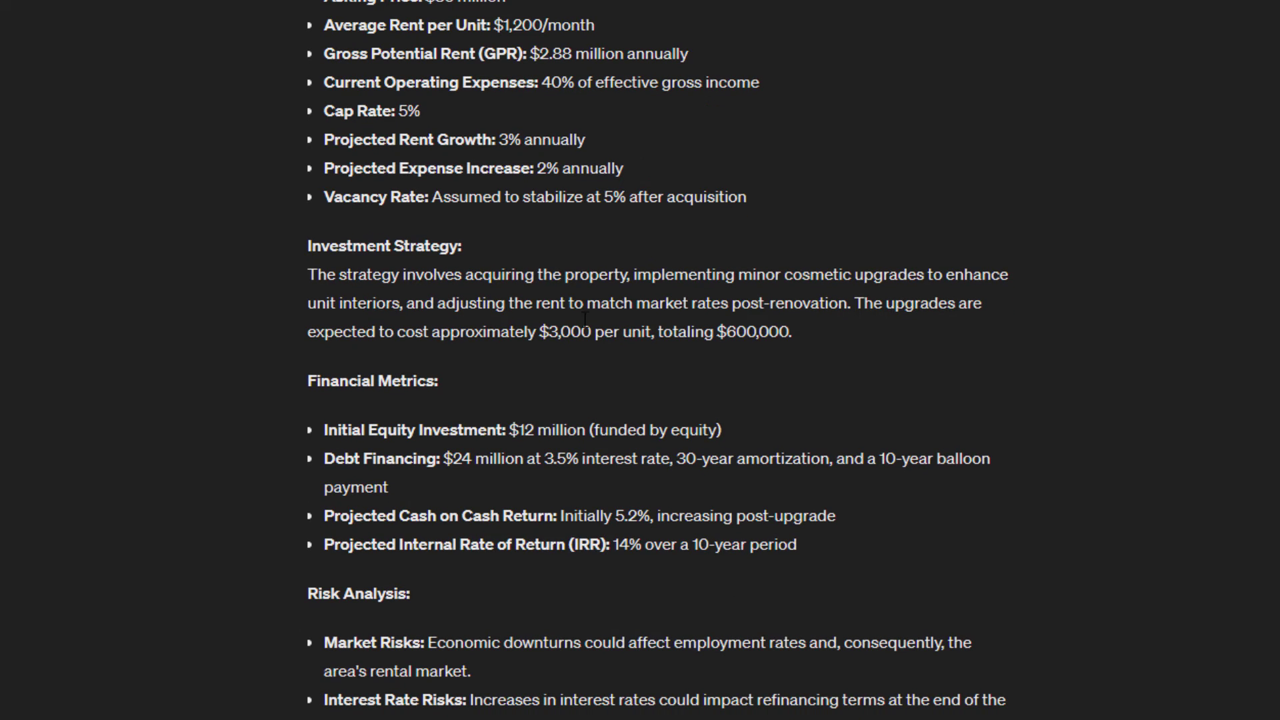
scroll(512, 220, down, 2)
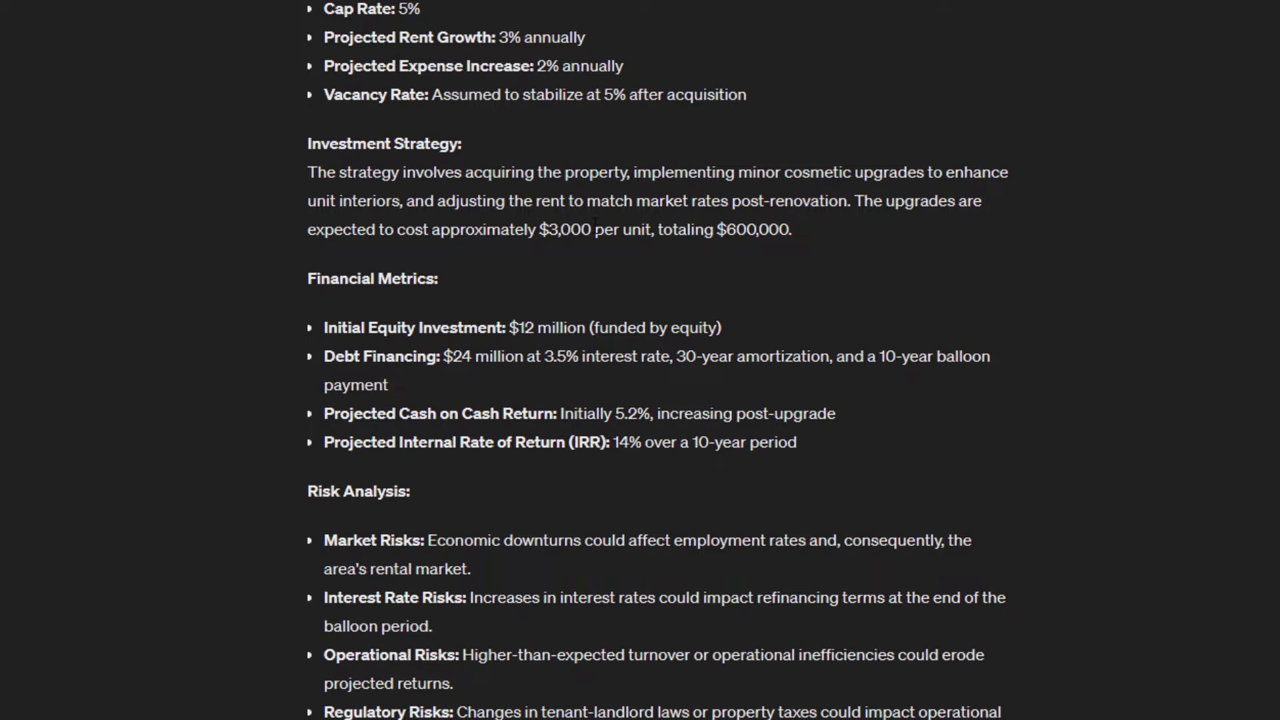
scroll(596, 230, down, 3)
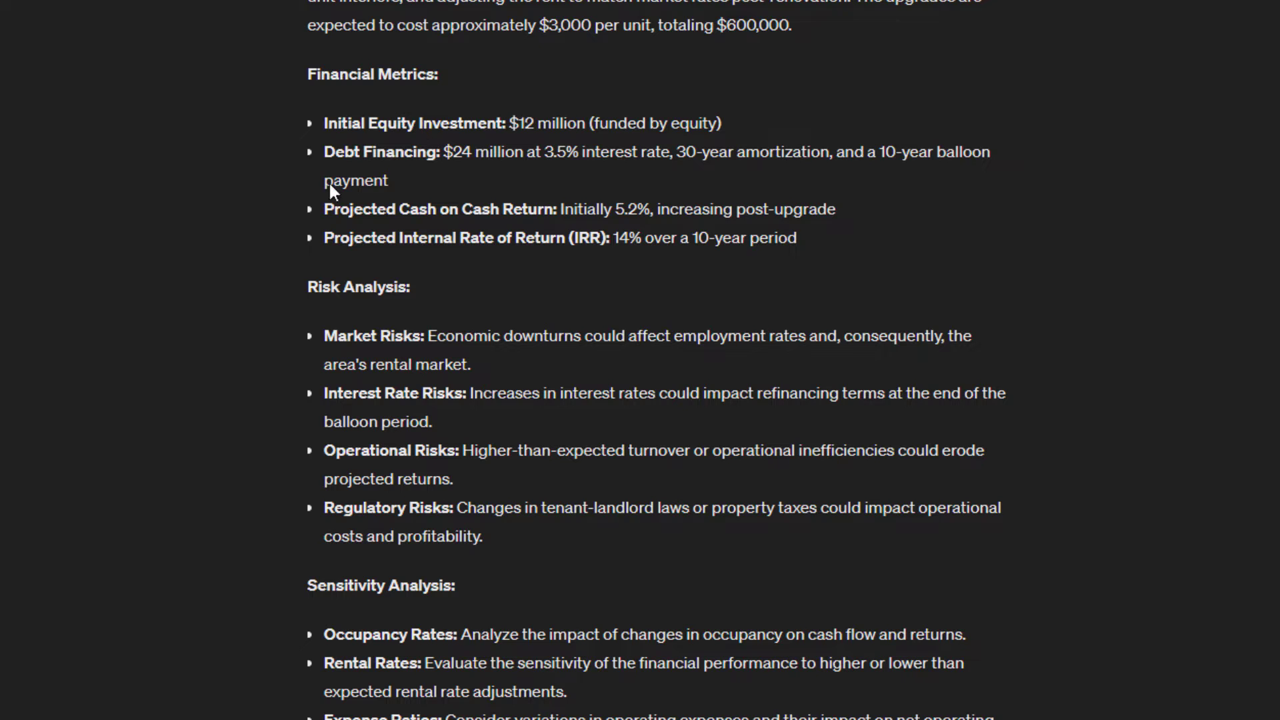
scroll(524, 211, down, 3)
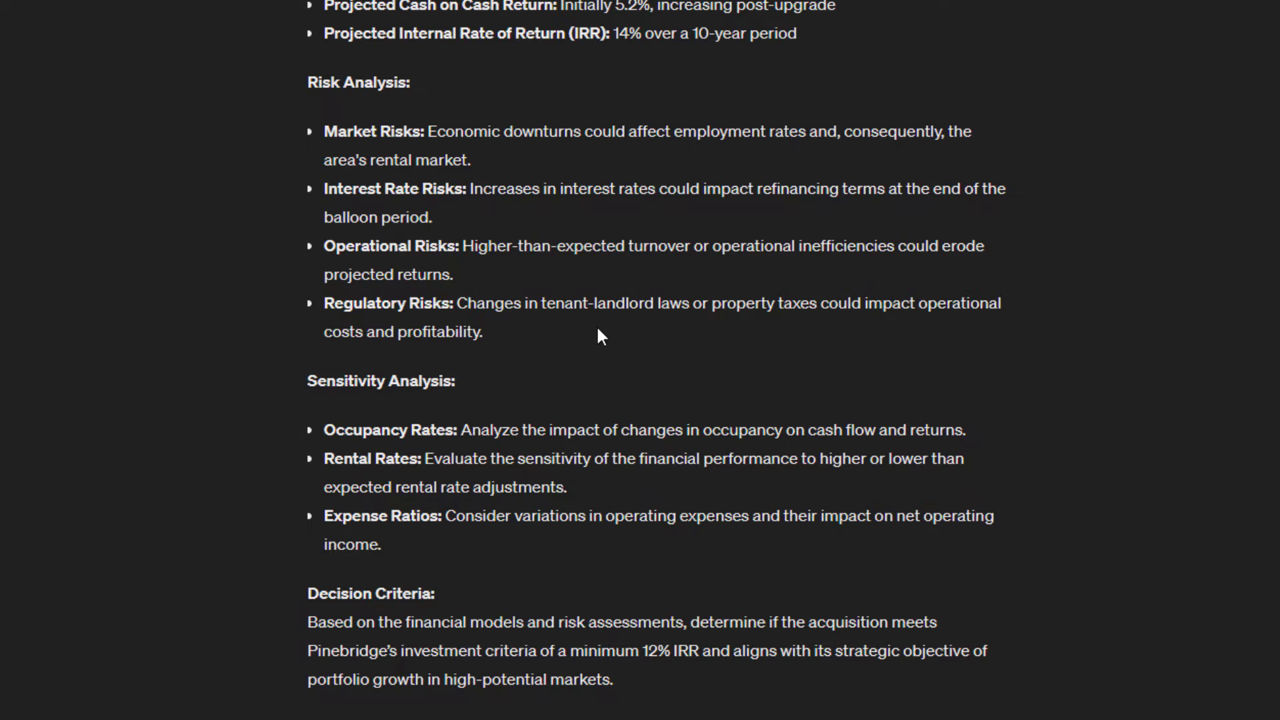
scroll(596, 327, down, 3)
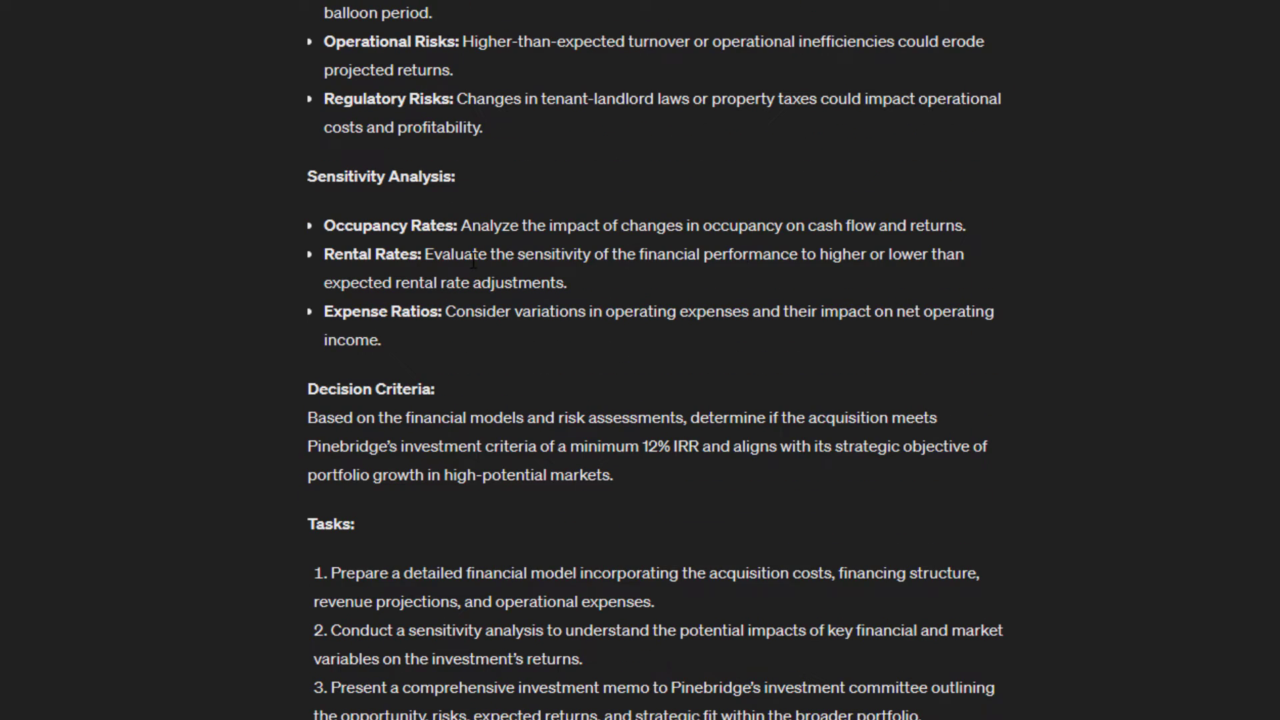
scroll(465, 273, down, 2)
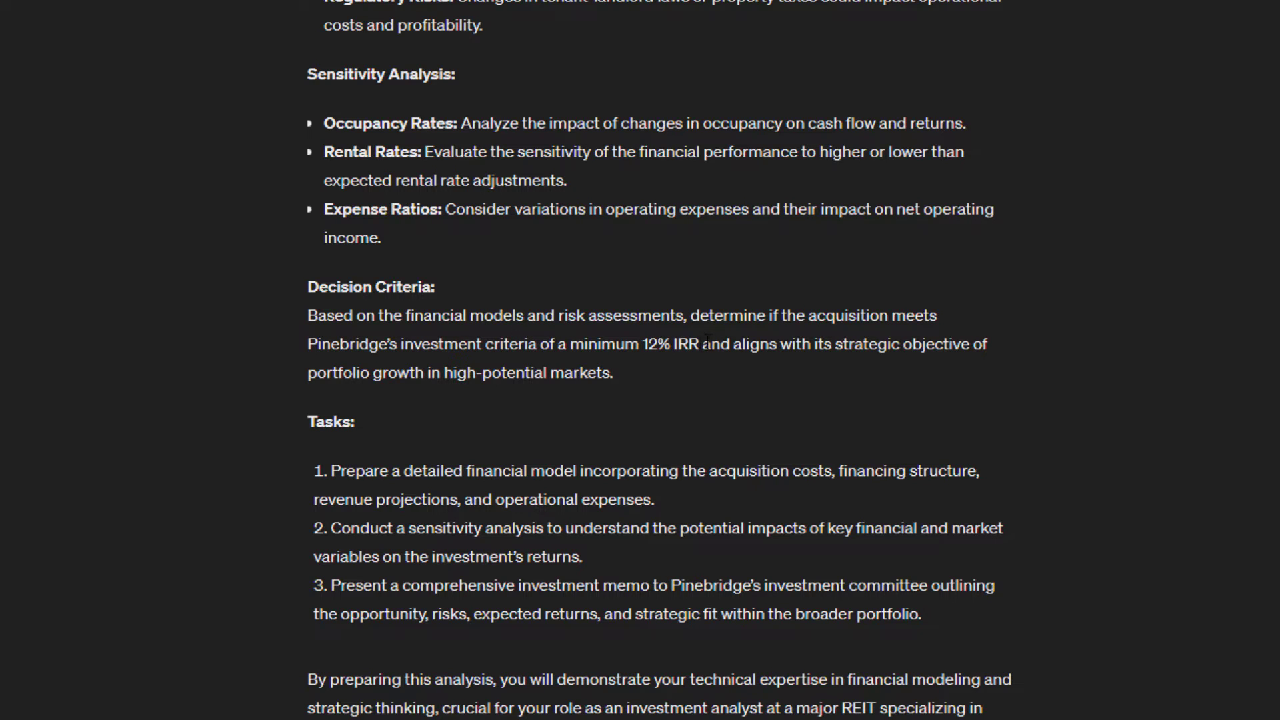
drag(700, 344, 593, 344)
click(702, 371)
Re-examine the operating expenses, gross potential rent and vacancy rate in the Financial Details section of the Ridgewood case study.
scroll(711, 610, up, 12)
scroll(691, 590, up, 3)
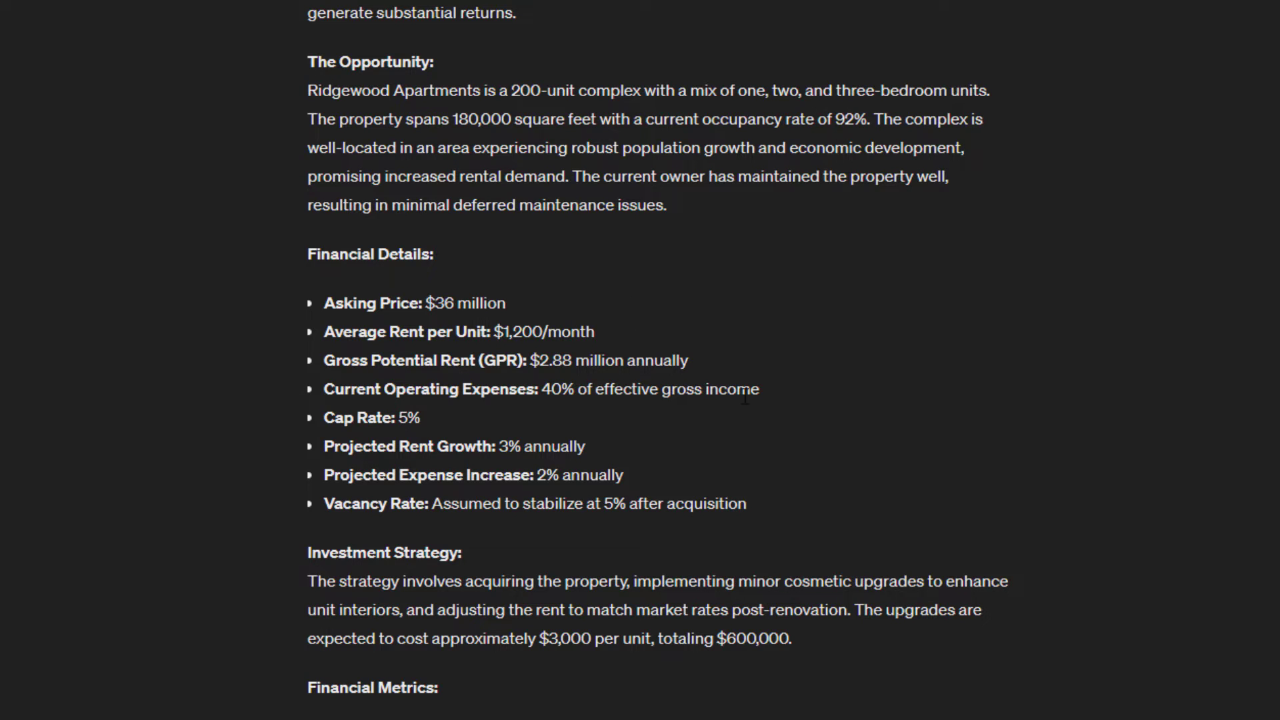
drag(724, 389, 542, 389)
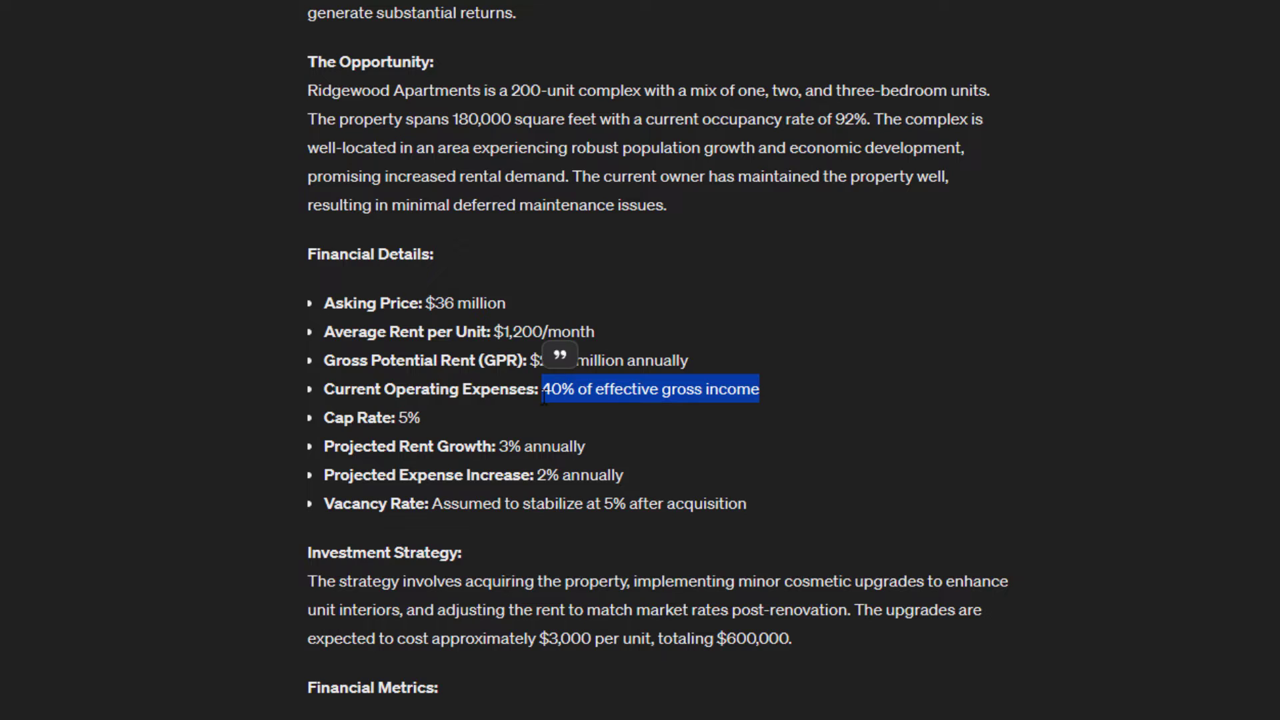
click(640, 390)
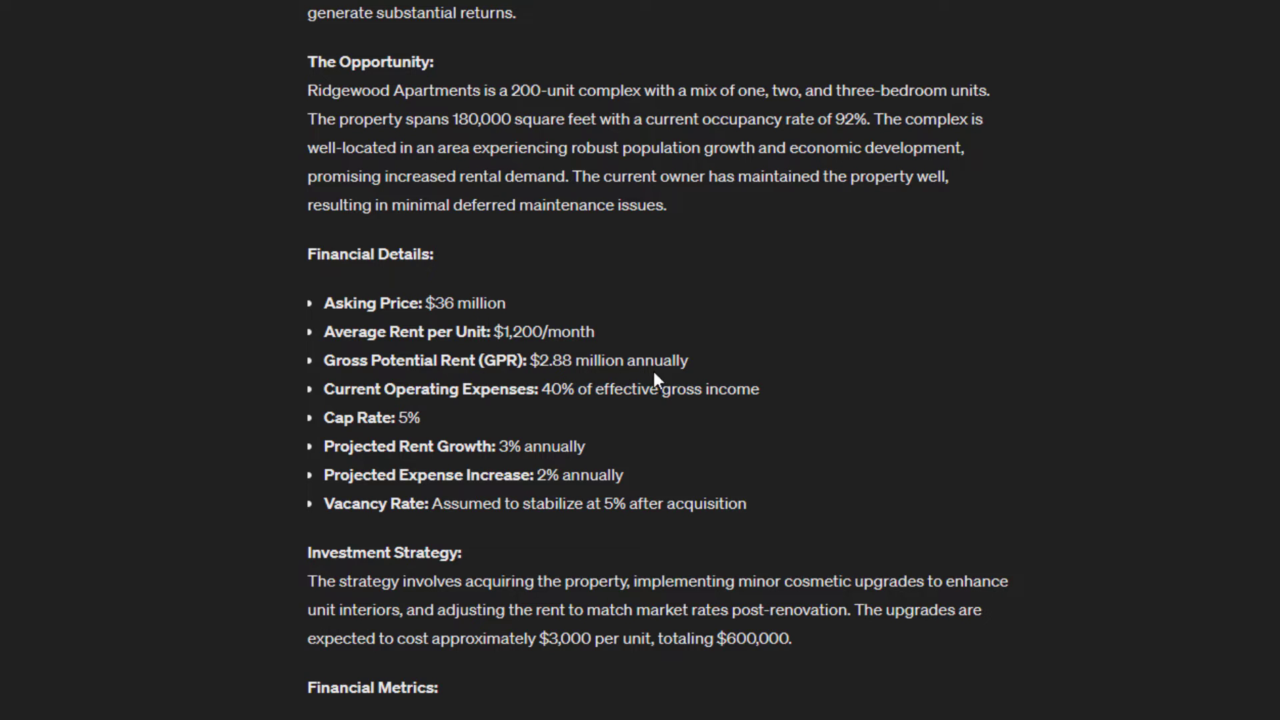
drag(690, 360, 322, 361)
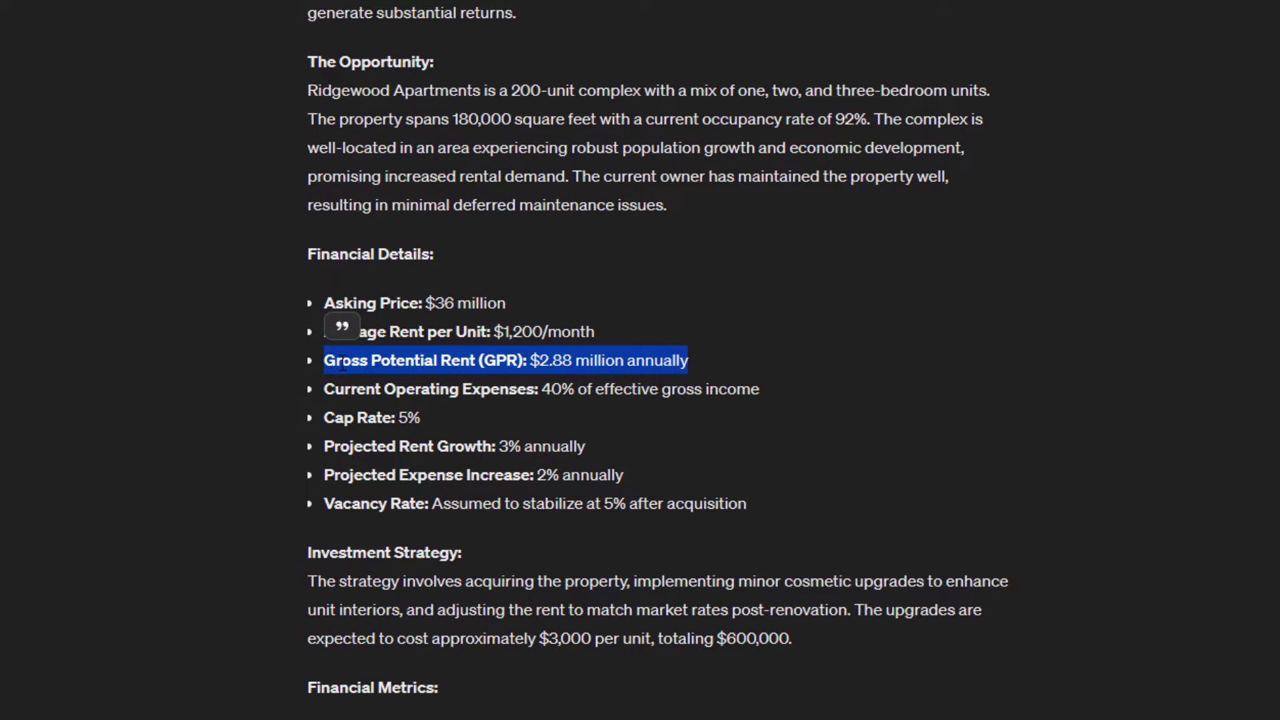
click(397, 366)
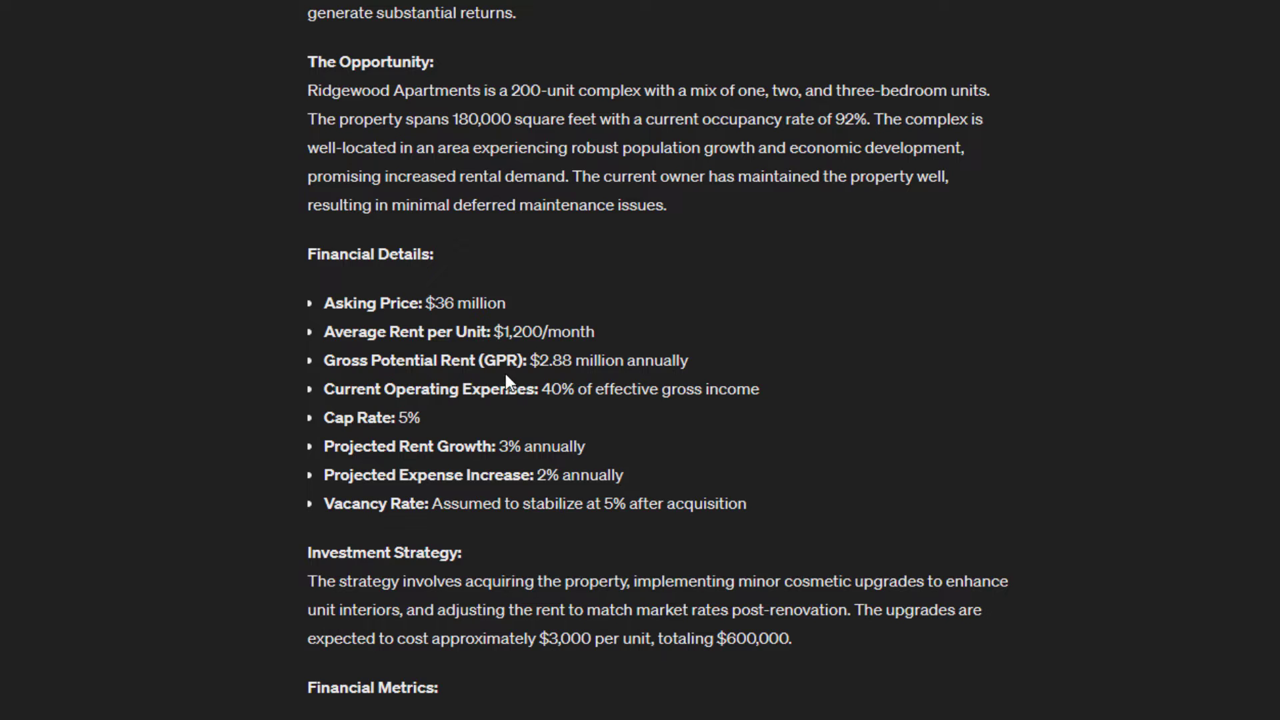
drag(752, 501, 325, 504)
click(443, 405)
scroll(610, 370, down, 15)
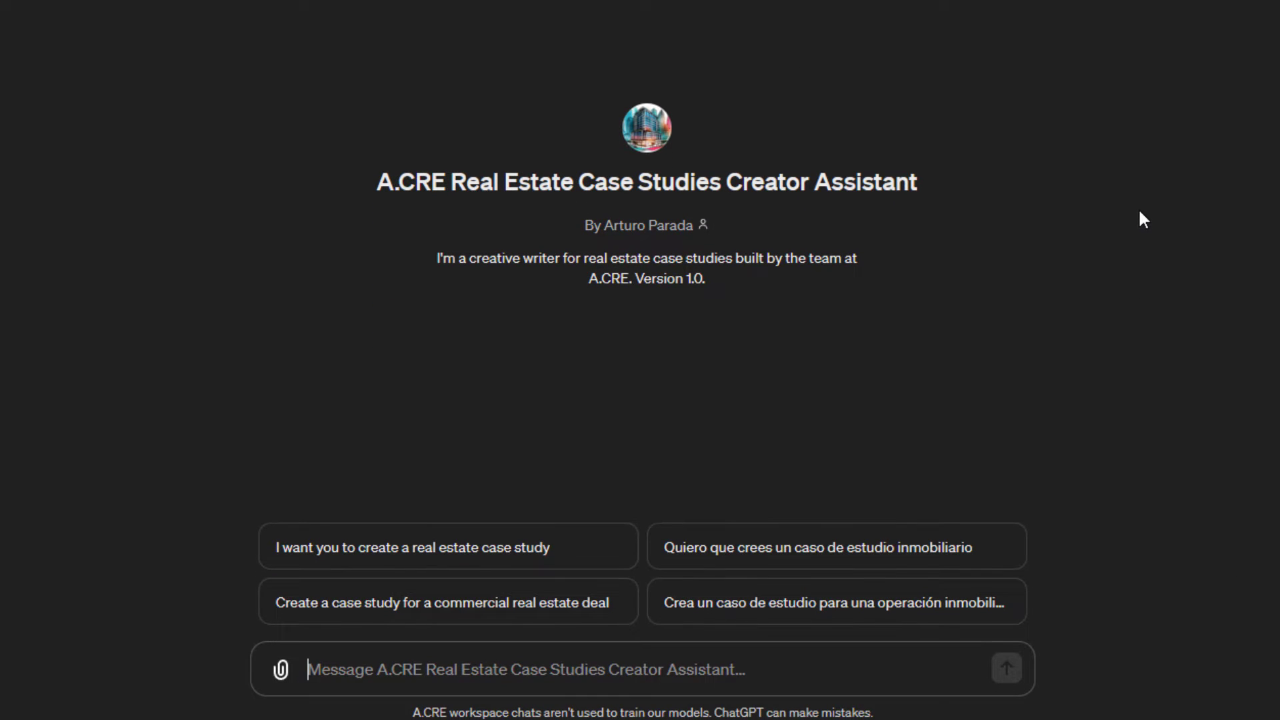
Start another case study from the English suggested prompt and submit the professor's brief: office value-add, development associate at a developer, English, no image.
click(448, 548)
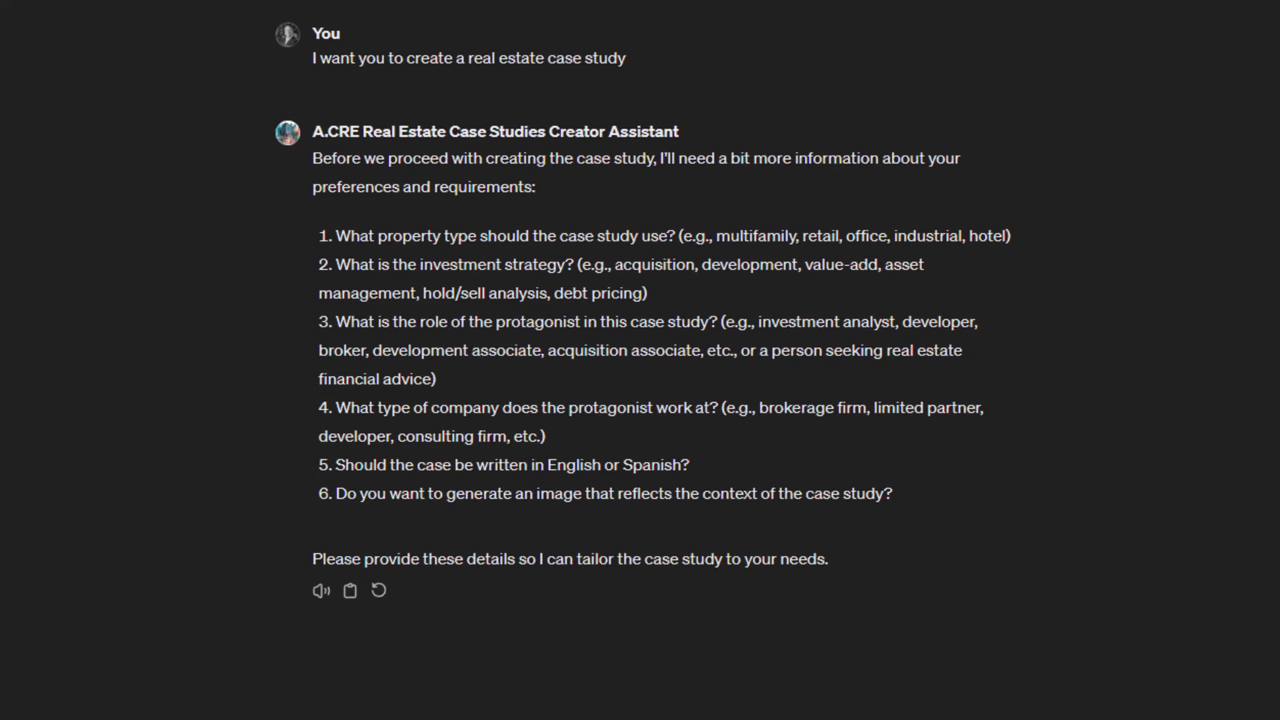
key(ctrl+v)
scroll(660, 582, up, 3)
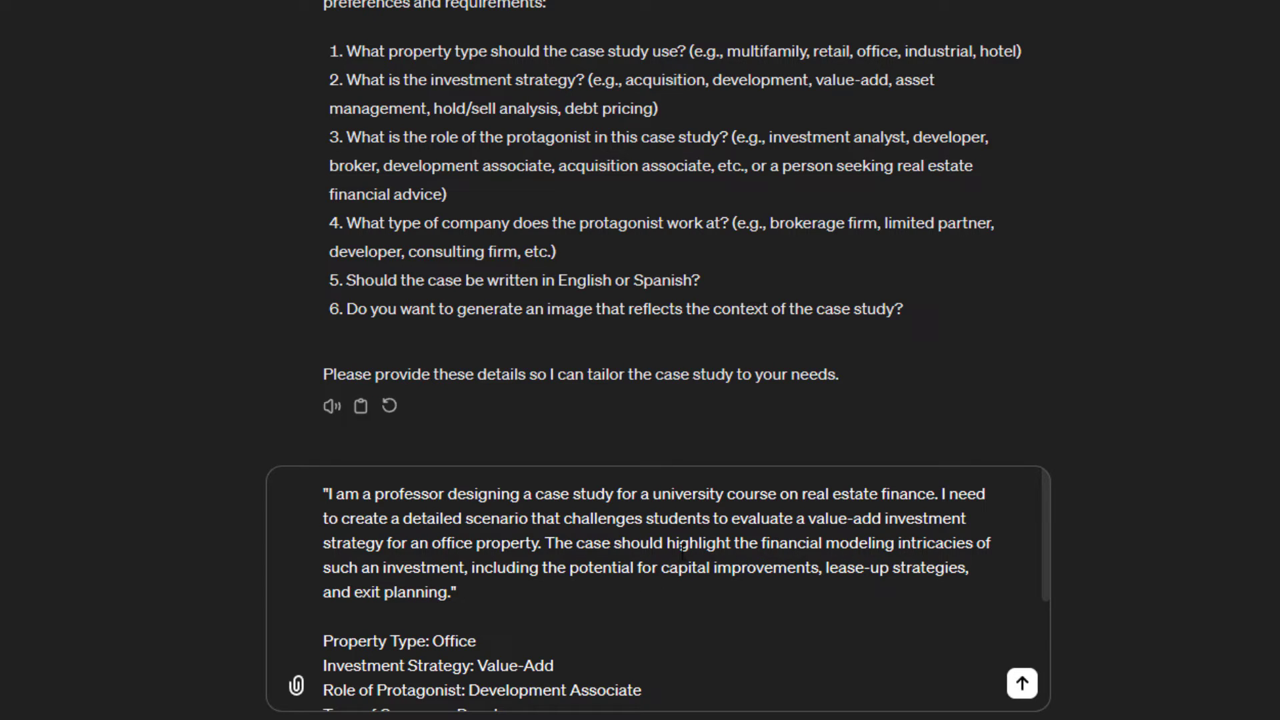
scroll(643, 569, down, 5)
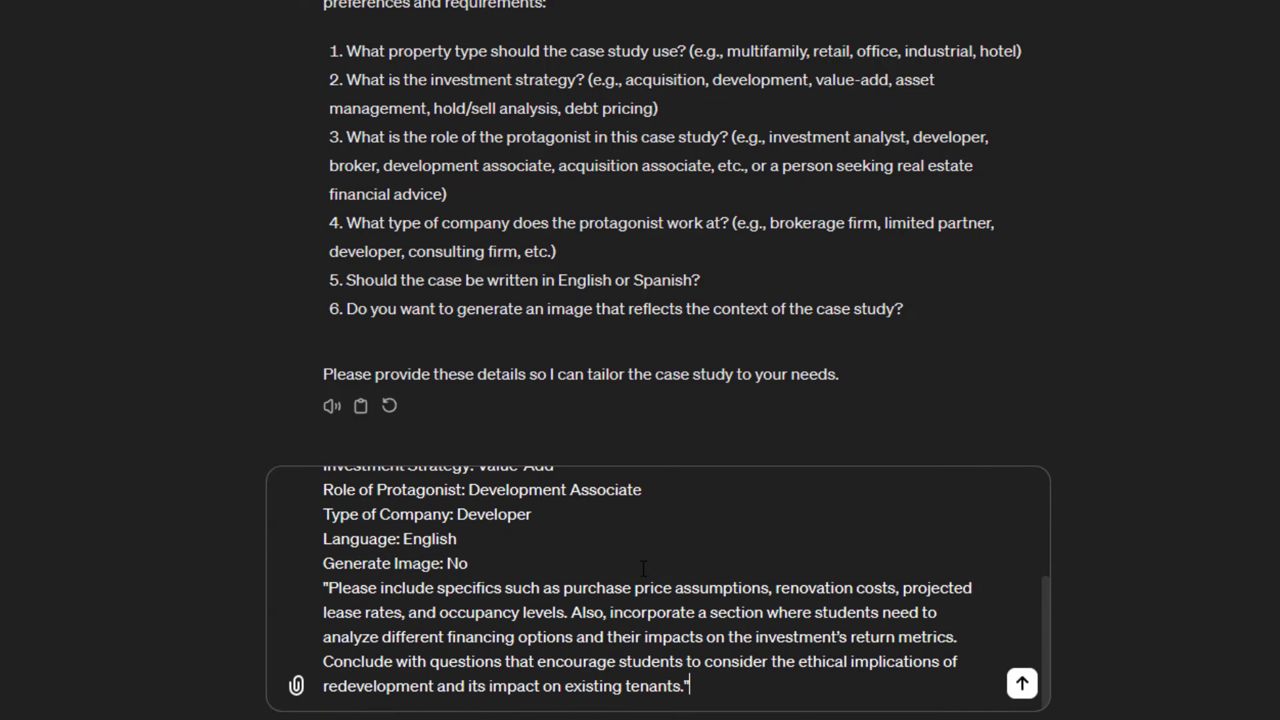
scroll(667, 567, up, 2)
drag(1041, 562, 1067, 619)
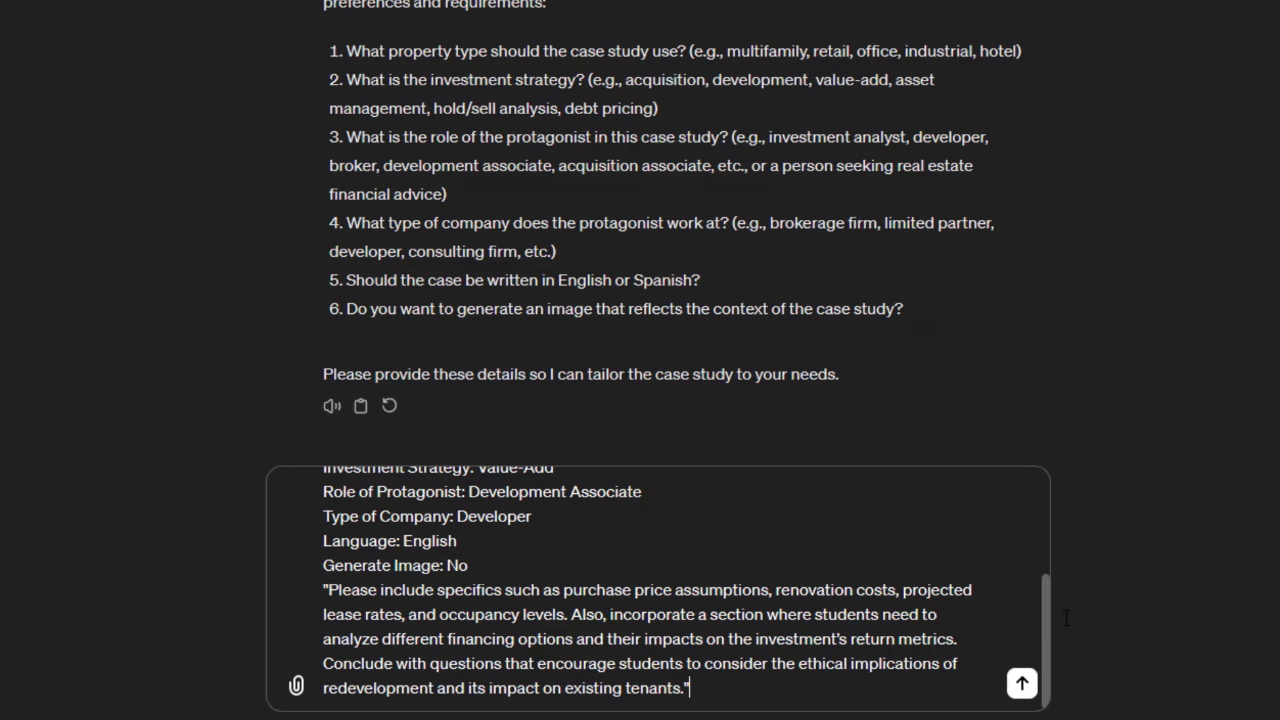
click(457, 539)
double_click(456, 539)
double_click(465, 565)
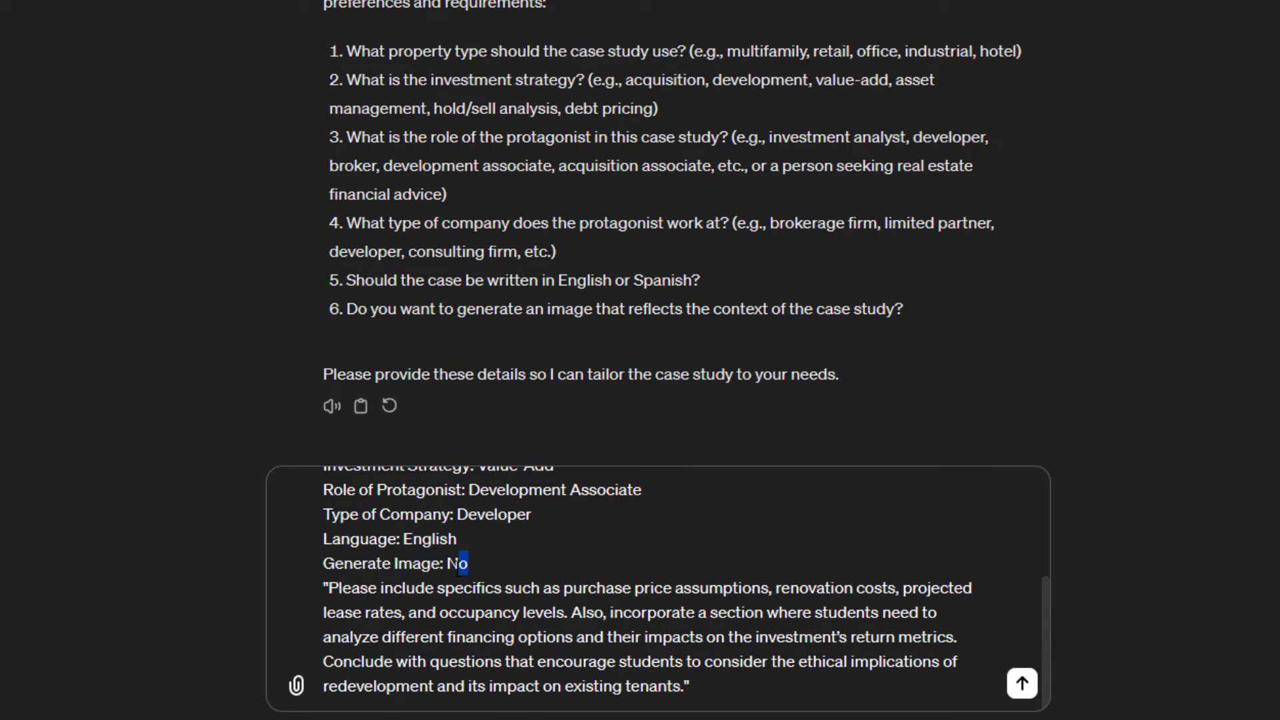
click(545, 602)
key(Return)
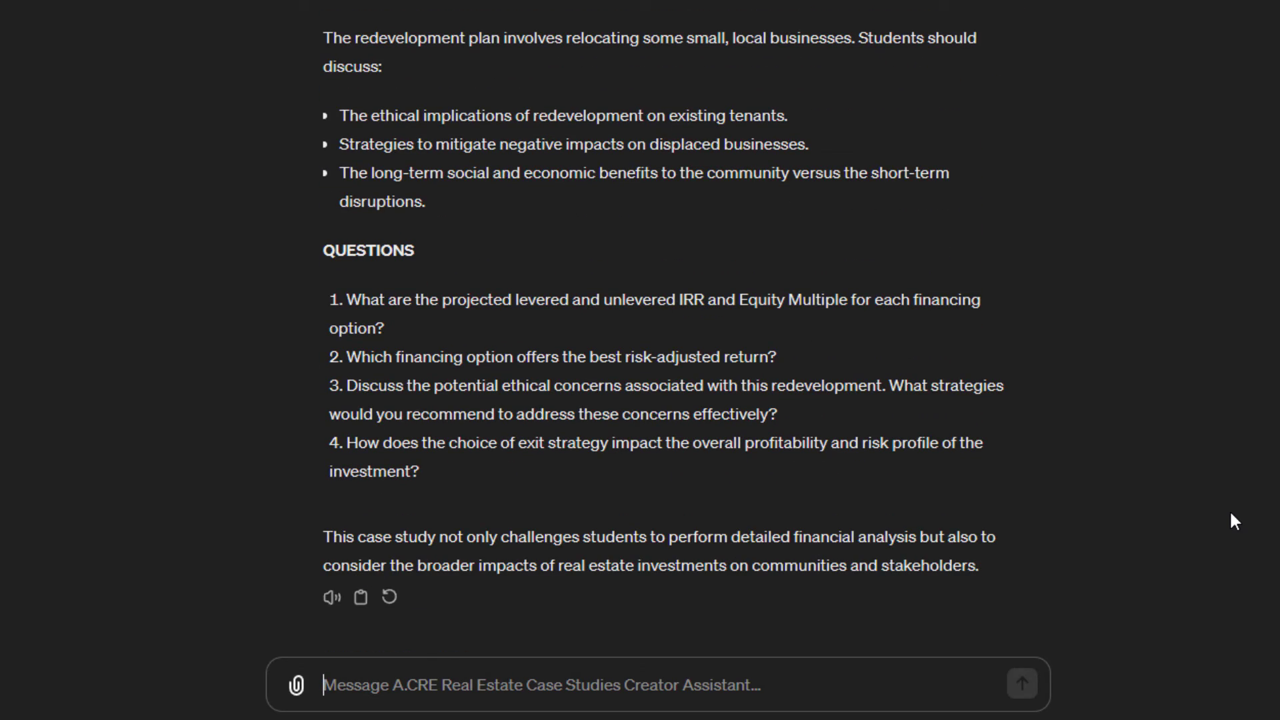
Examine the background, opportunity, purchase details, value-add, lease-up and exit strategy sections of the generated Central Business Plaza office case study.
scroll(1034, 420, up, 8)
scroll(963, 432, up, 12)
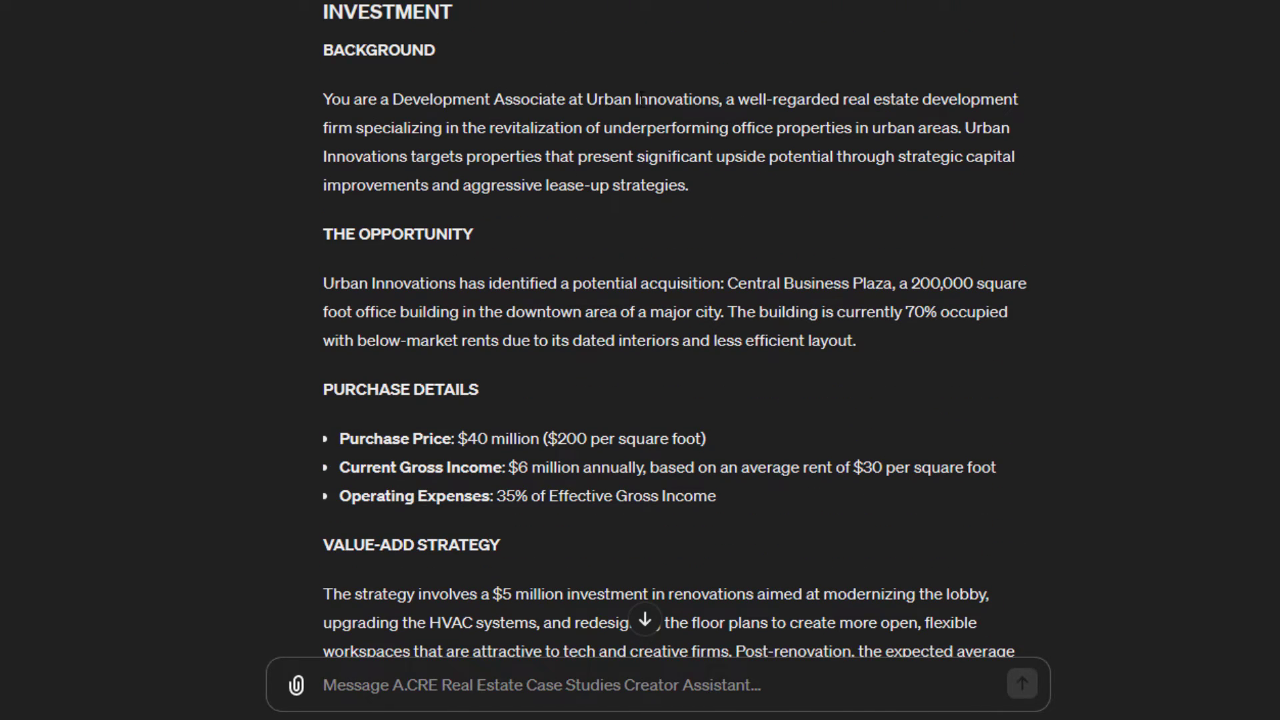
scroll(767, 147, down, 1)
scroll(767, 147, down, 2)
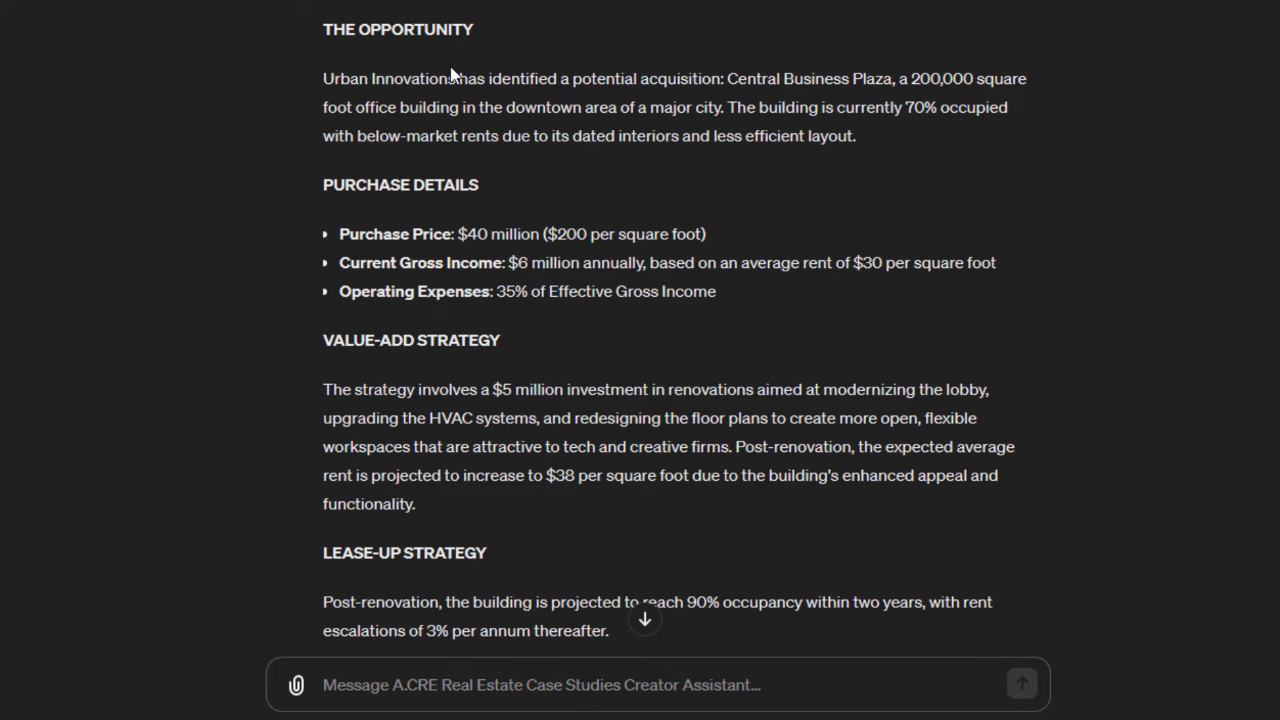
scroll(454, 73, down, 2)
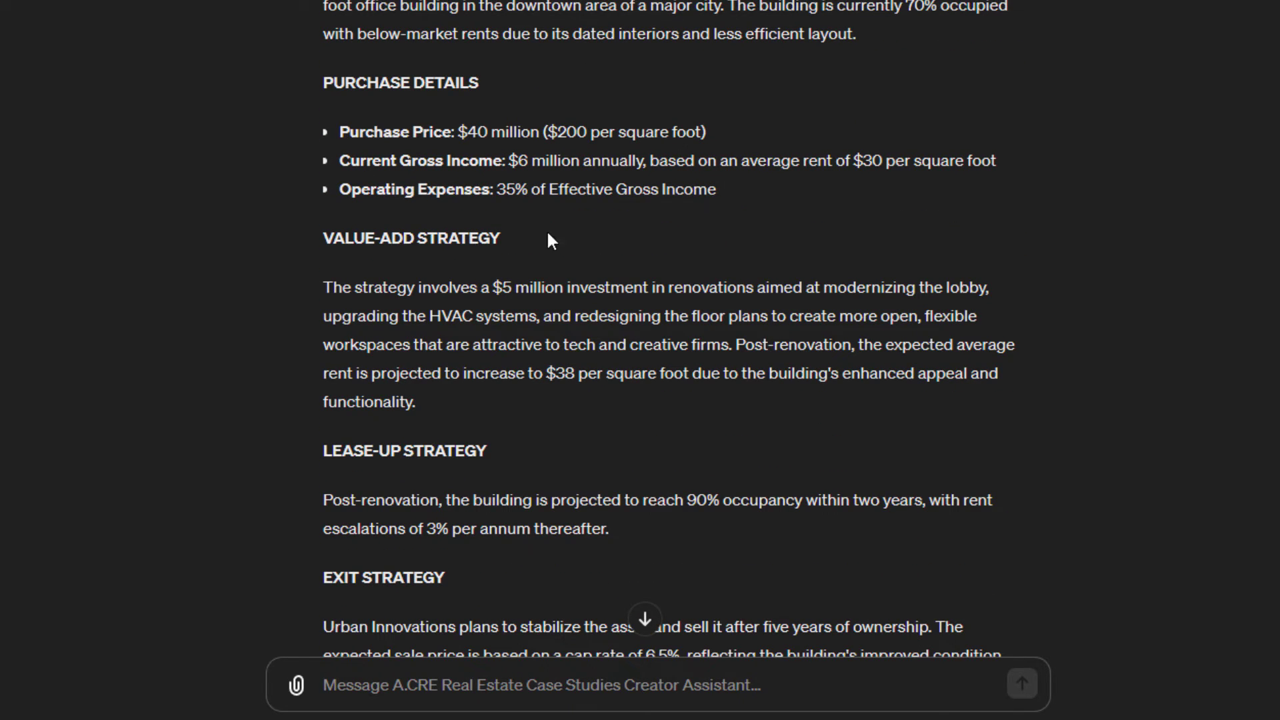
scroll(570, 223, down, 3)
scroll(520, 117, down, 3)
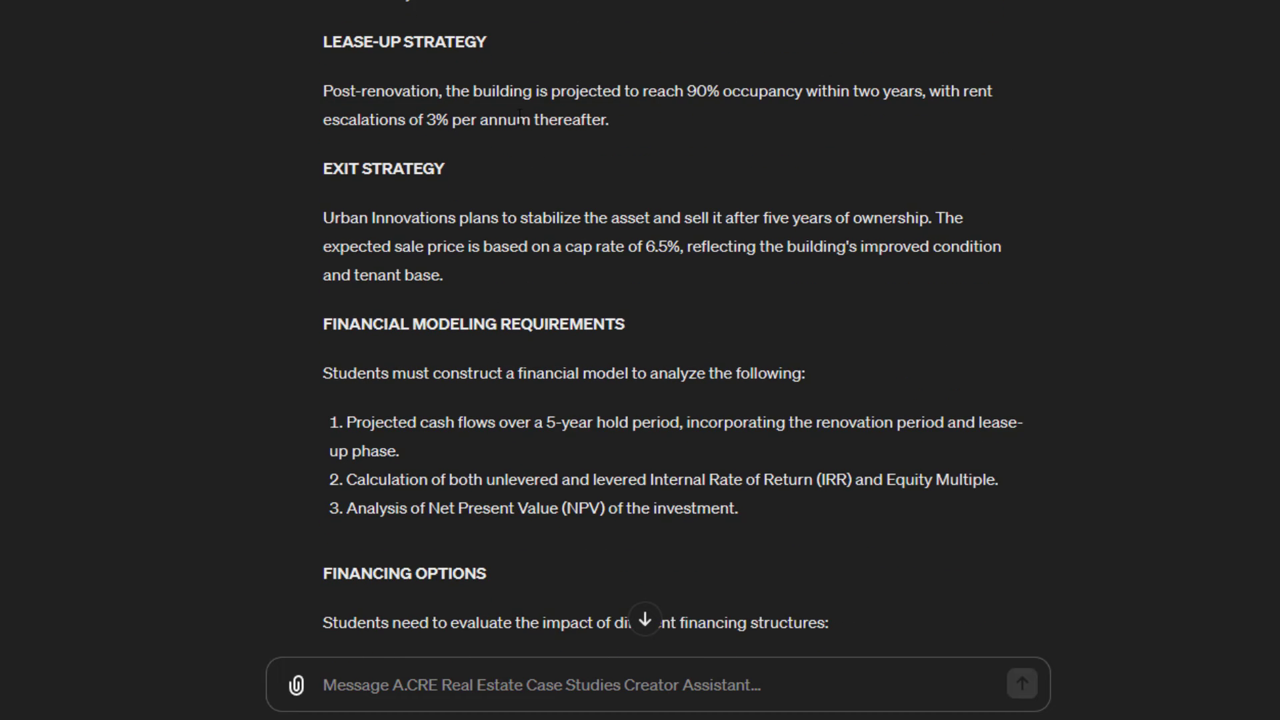
Examine the office case's financial modeling requirements, three financing options including mezzanine financing, ethical considerations and student questions.
scroll(473, 158, down, 5)
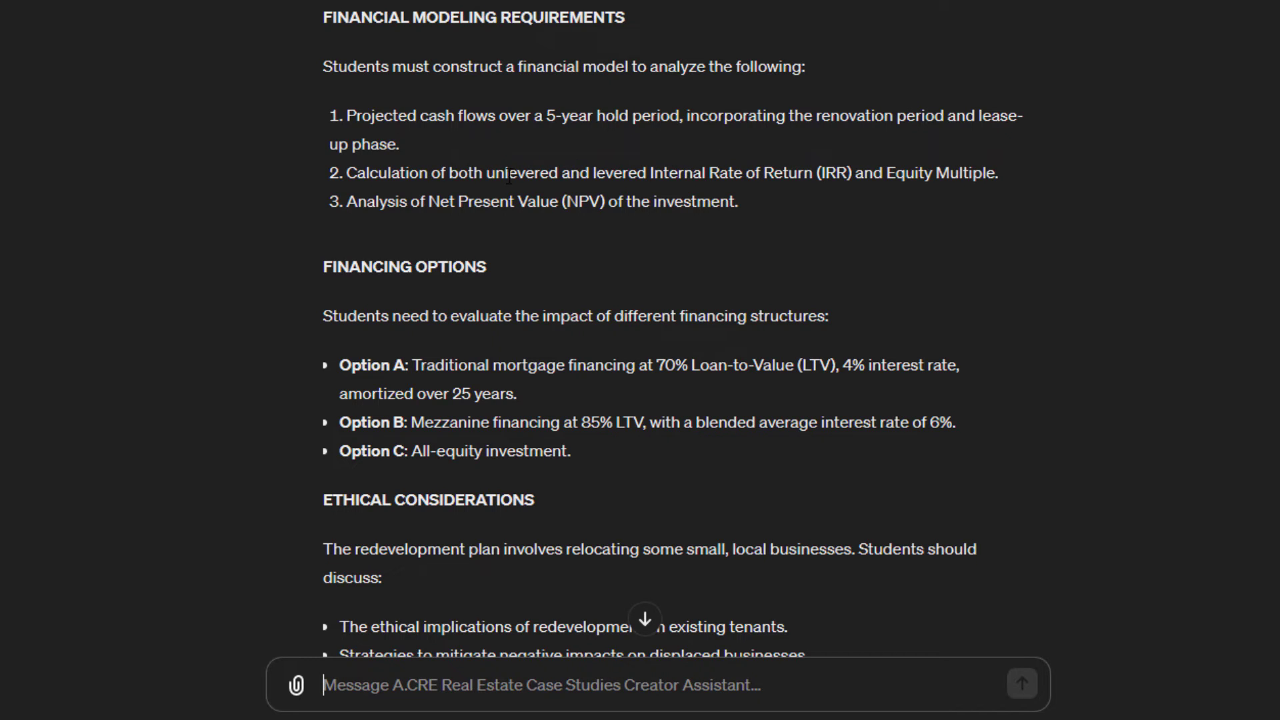
scroll(511, 117, down, 2)
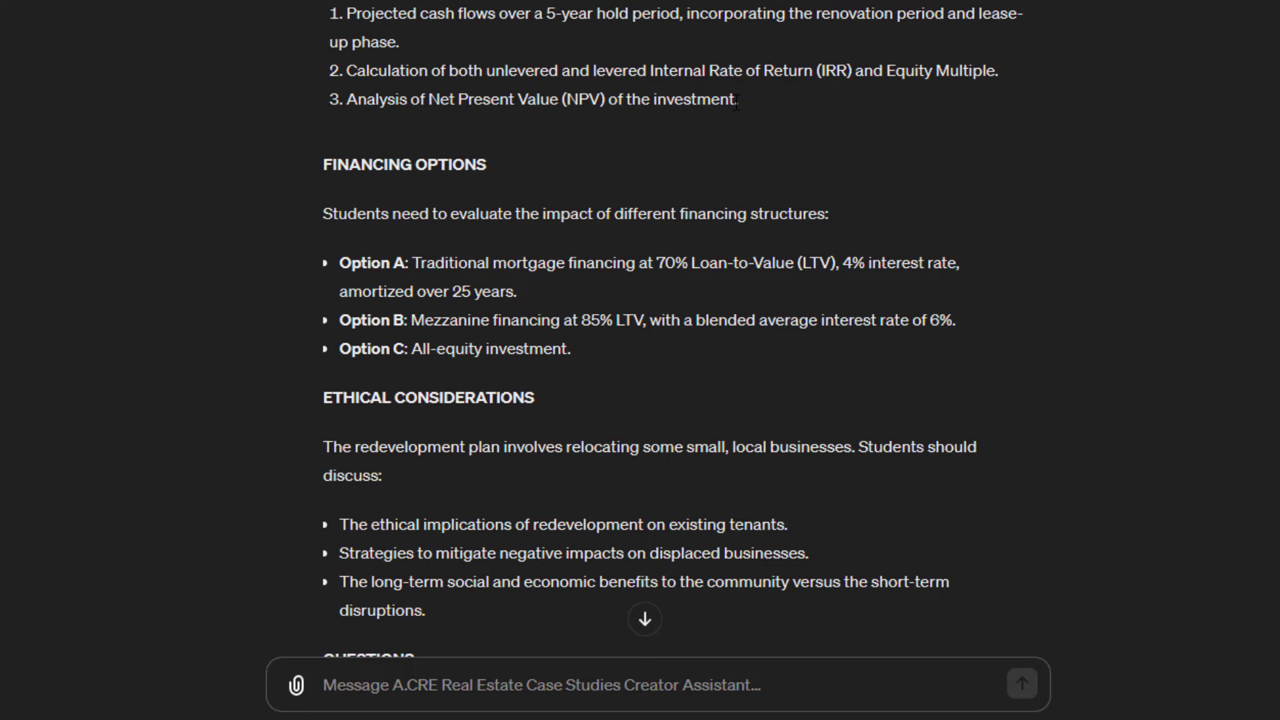
scroll(678, 126, down, 2)
scroll(677, 127, down, 2)
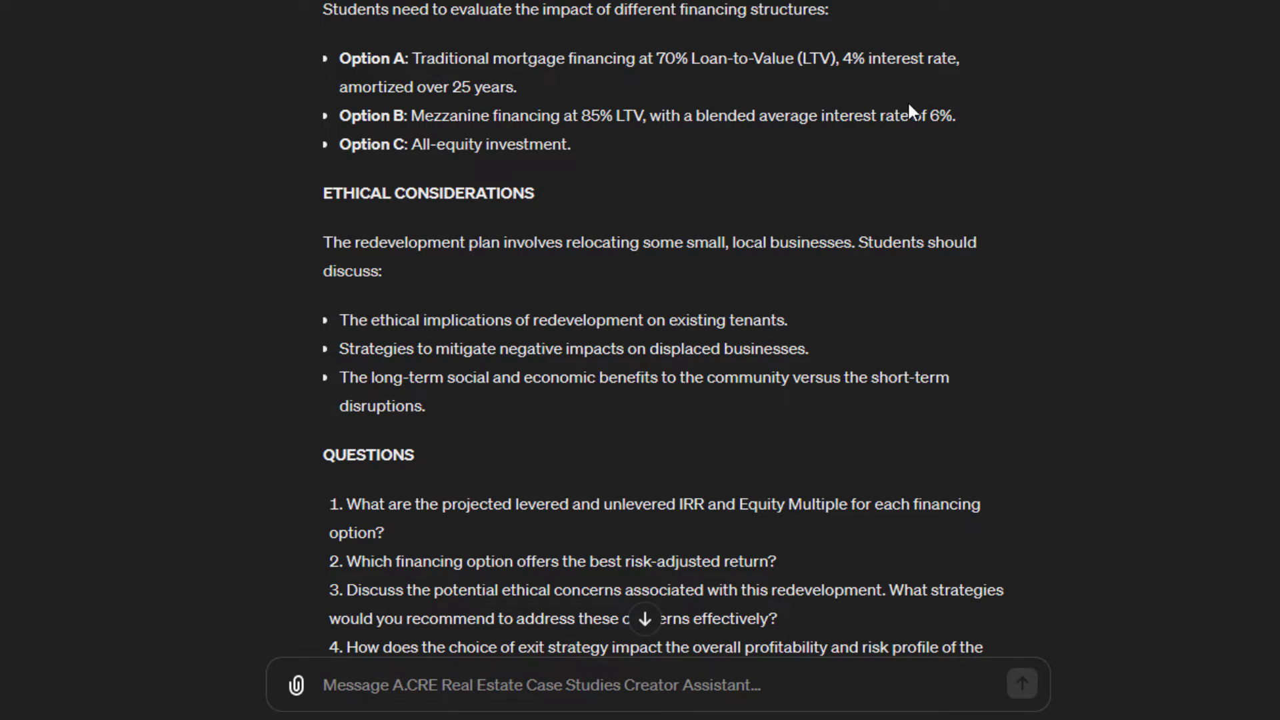
drag(936, 115, 411, 116)
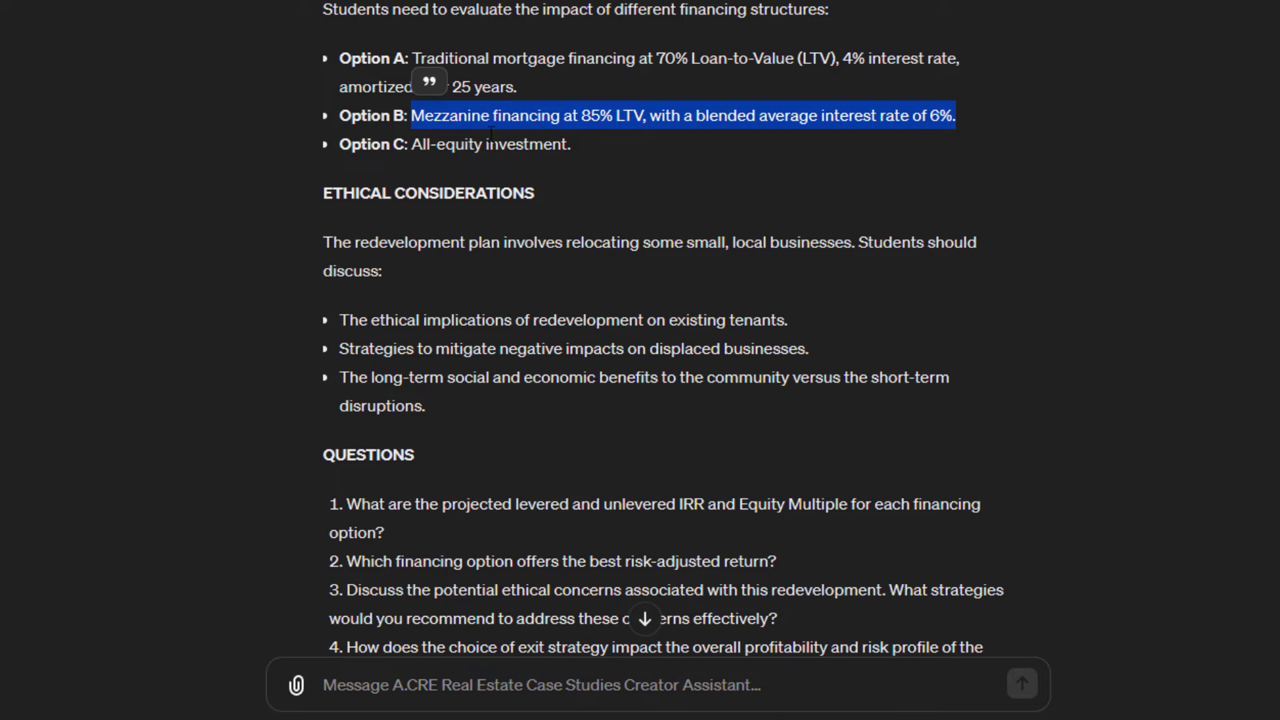
click(595, 126)
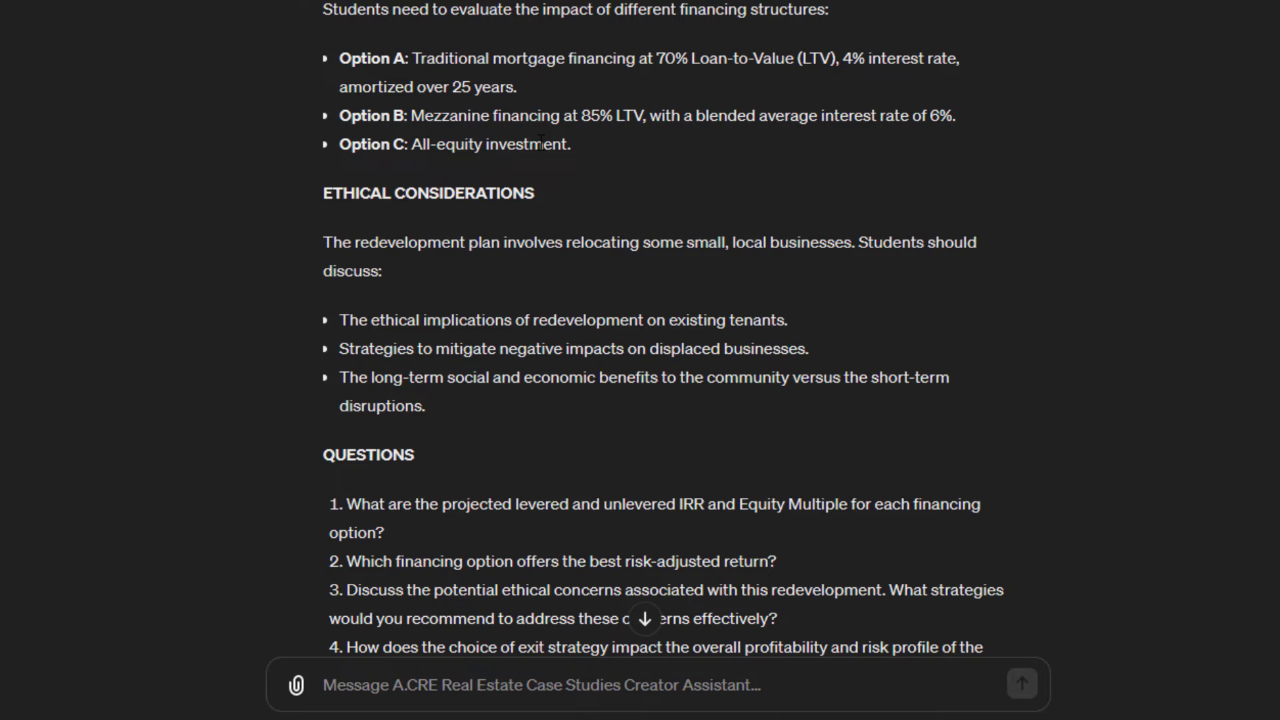
scroll(564, 253, down, 3)
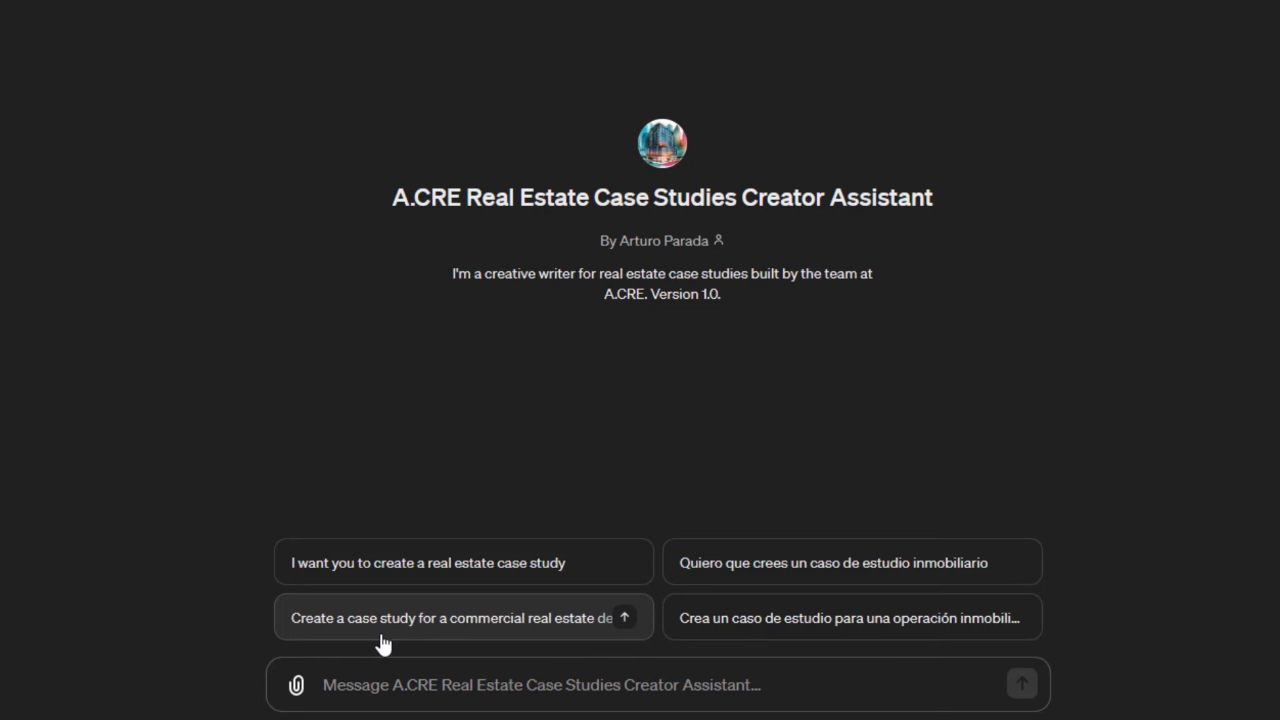
Start a new case study from the suggested commercial real estate prompt and paste the hiring manager's industrial acquisition brief as the unsent reply.
click(400, 632)
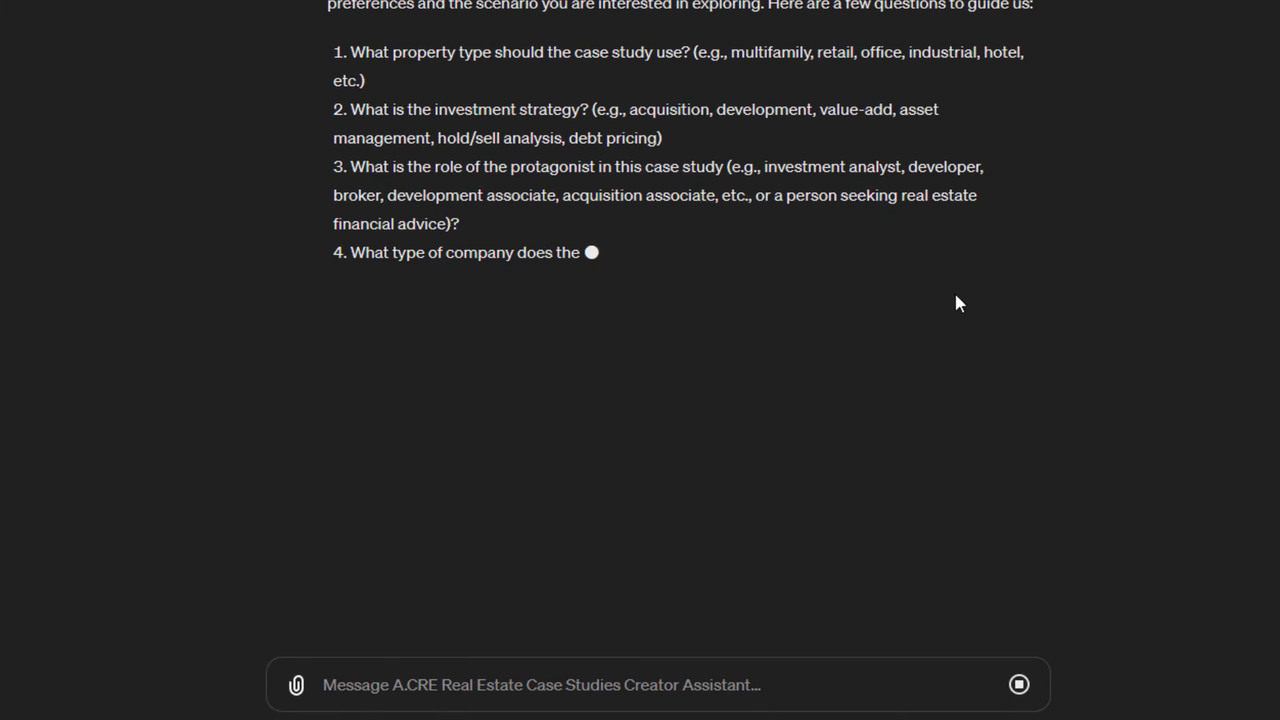
click(600, 687)
key(ctrl+v)
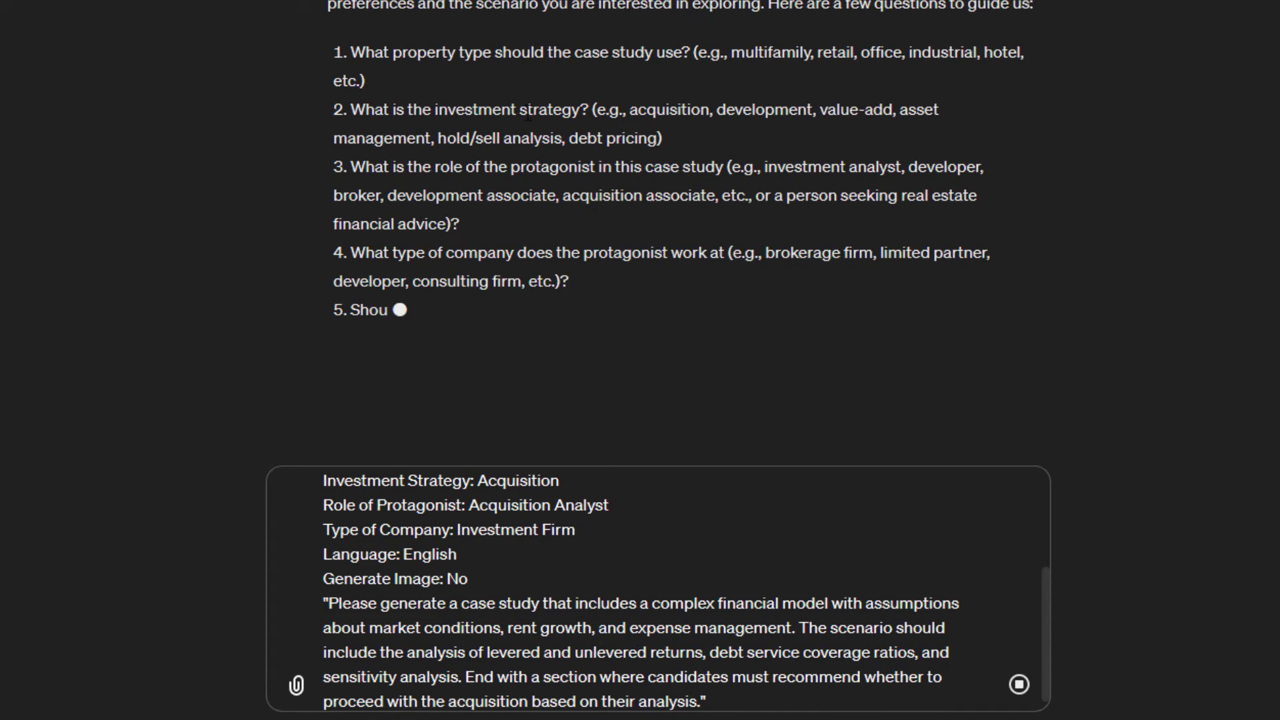
Replace the generic investment firm description in the brief's opening sentence with "ABC Investment Management".
scroll(485, 536, up, 5)
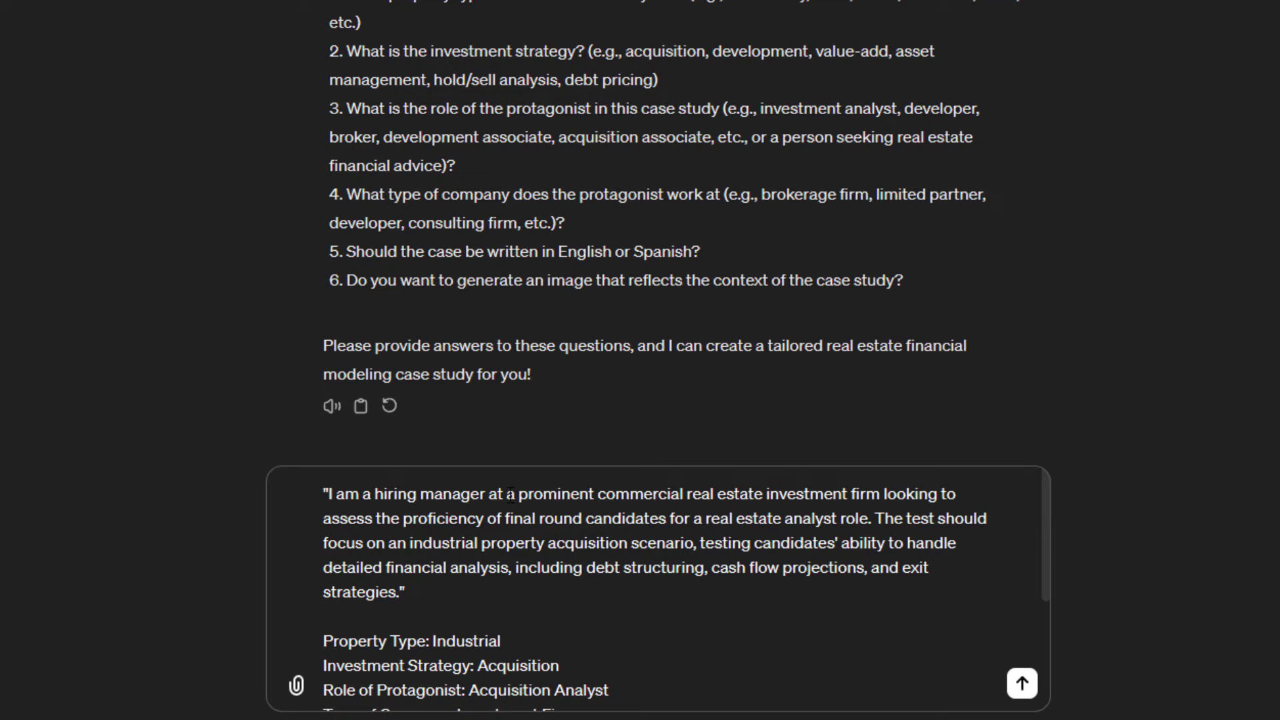
drag(511, 495, 879, 495)
text(ABC Investme)
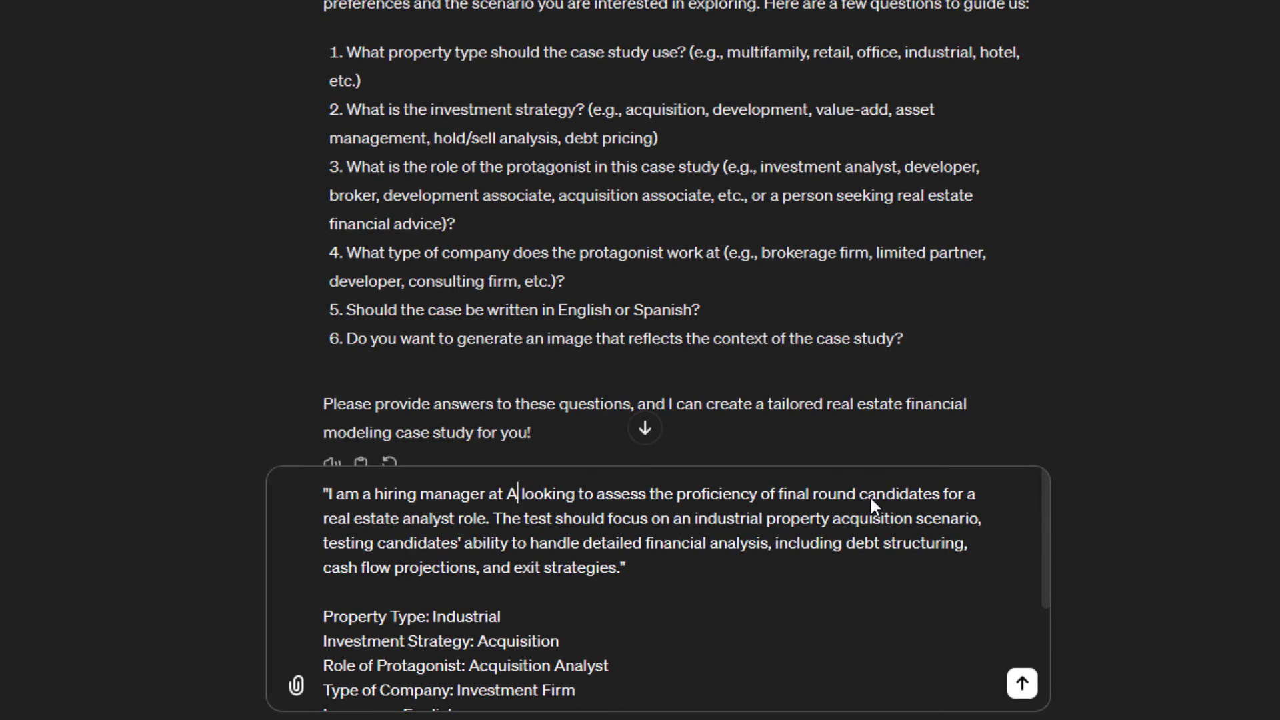
text(nt Management)
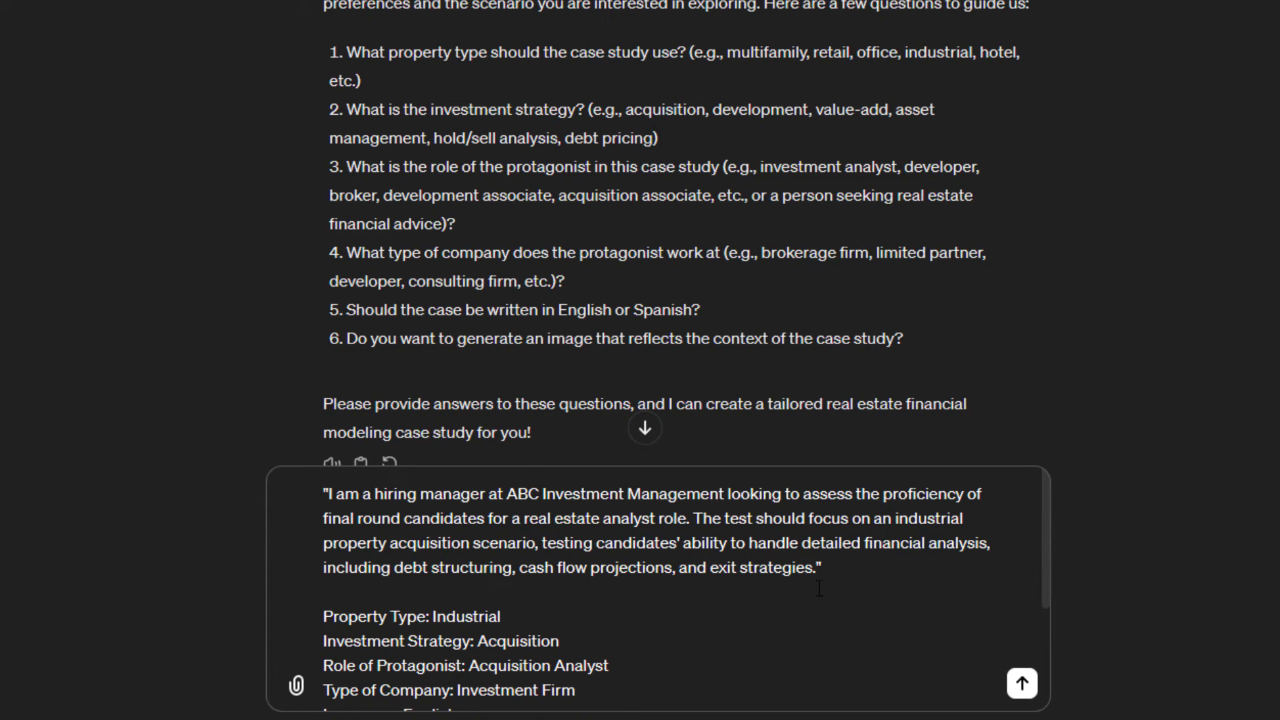
Set the brief's type of company to "Investment Management Firm (ABC Investment Management)".
scroll(1047, 567, down, 2)
scroll(1048, 567, down, 2)
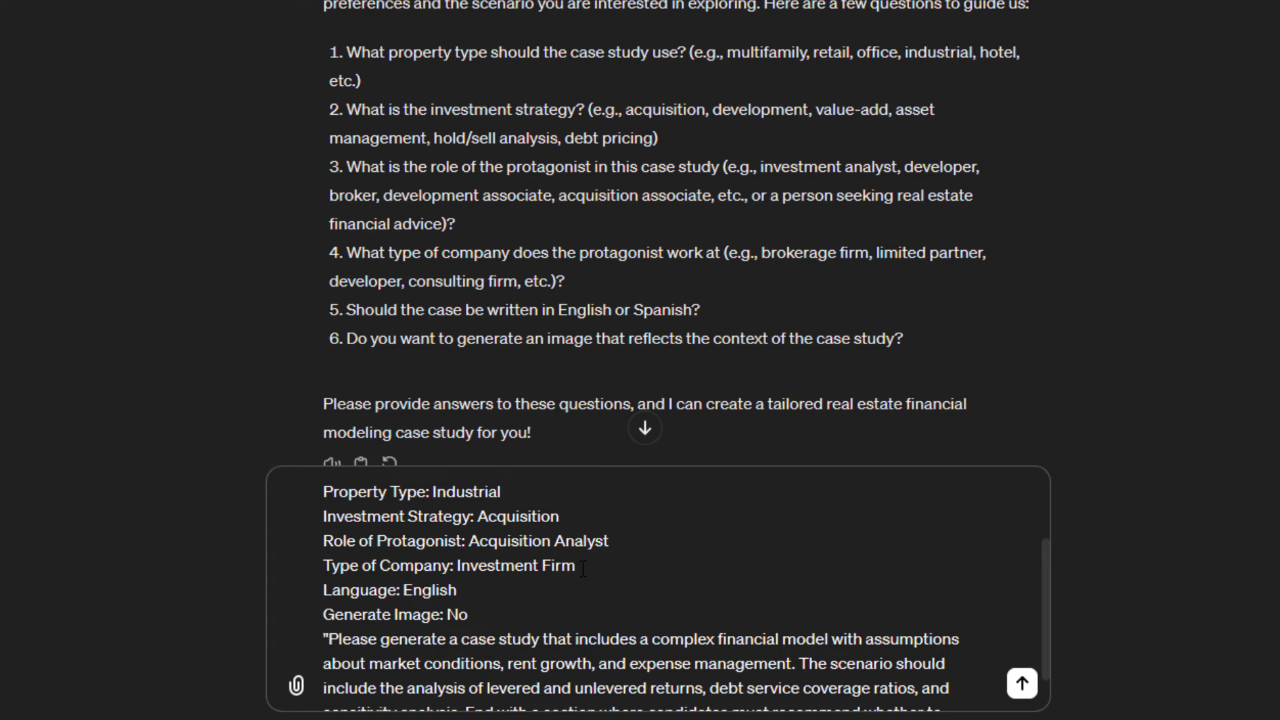
click(537, 569)
text(Management)
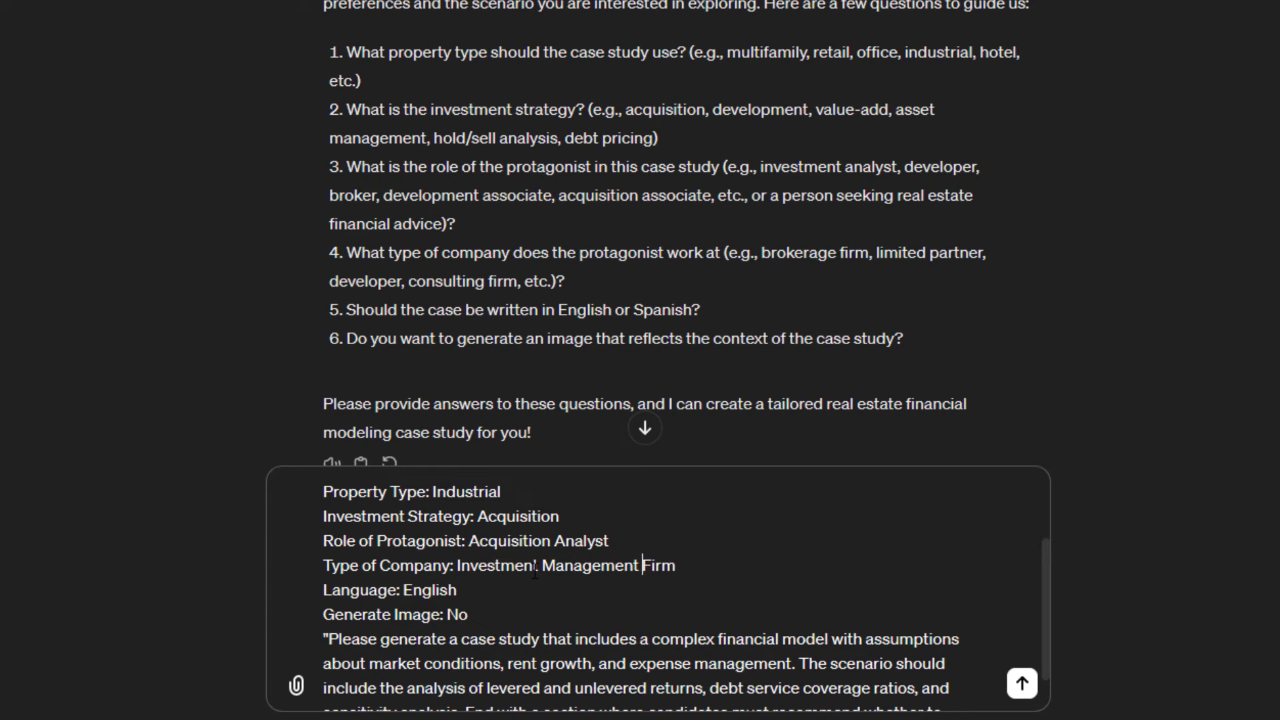
click(706, 567)
text((ABC Investme)
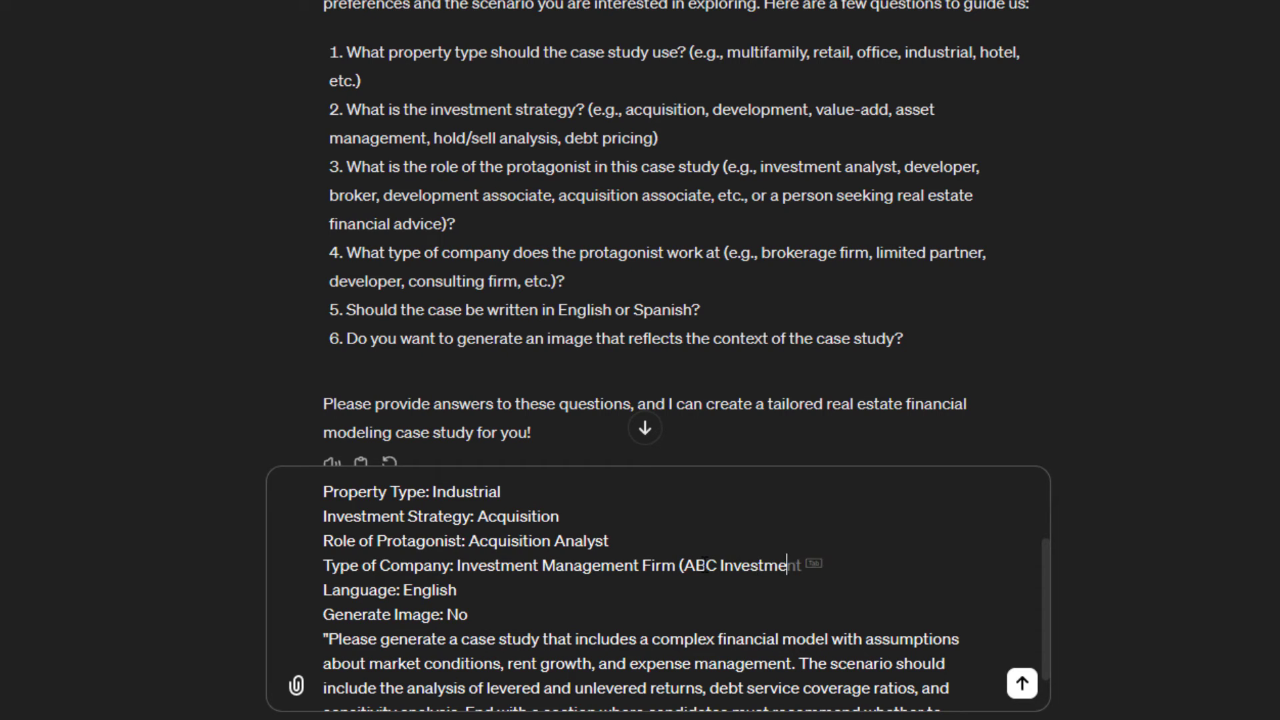
text(nt Management)
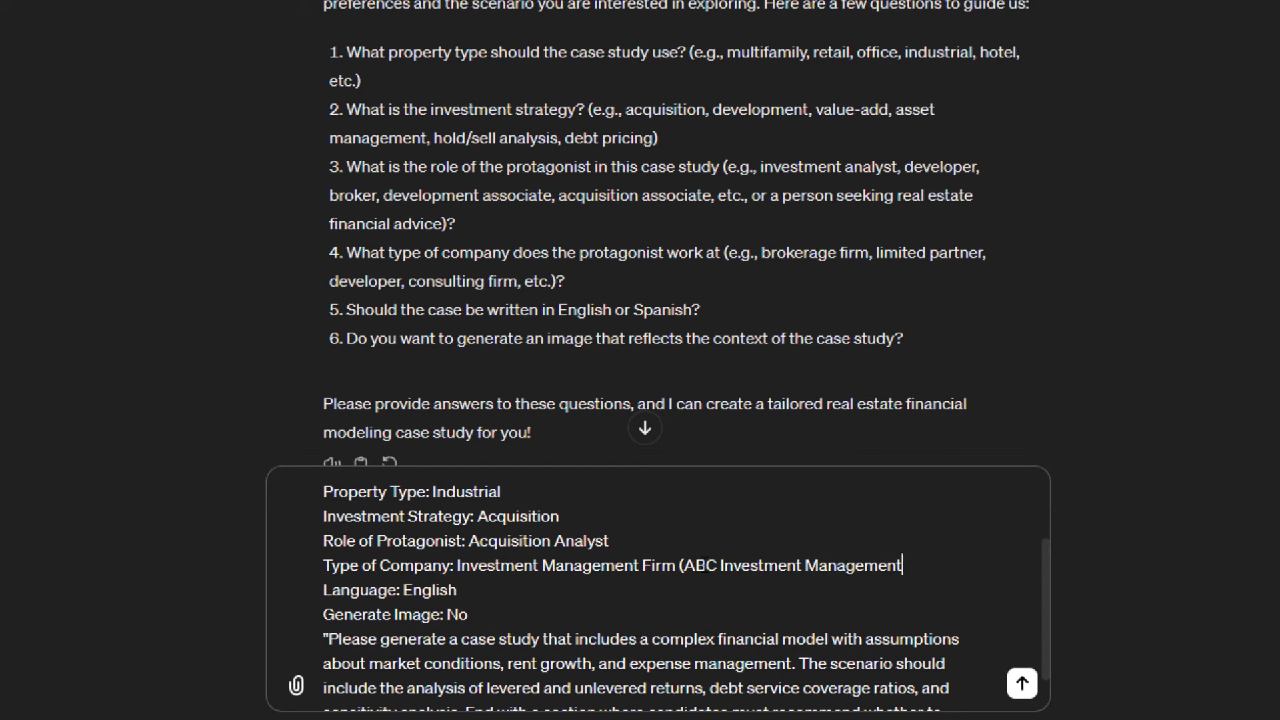
text())
Set Generate Image to Yes in the brief and submit it to generate the industrial acquisition case study.
scroll(757, 585, down, 1)
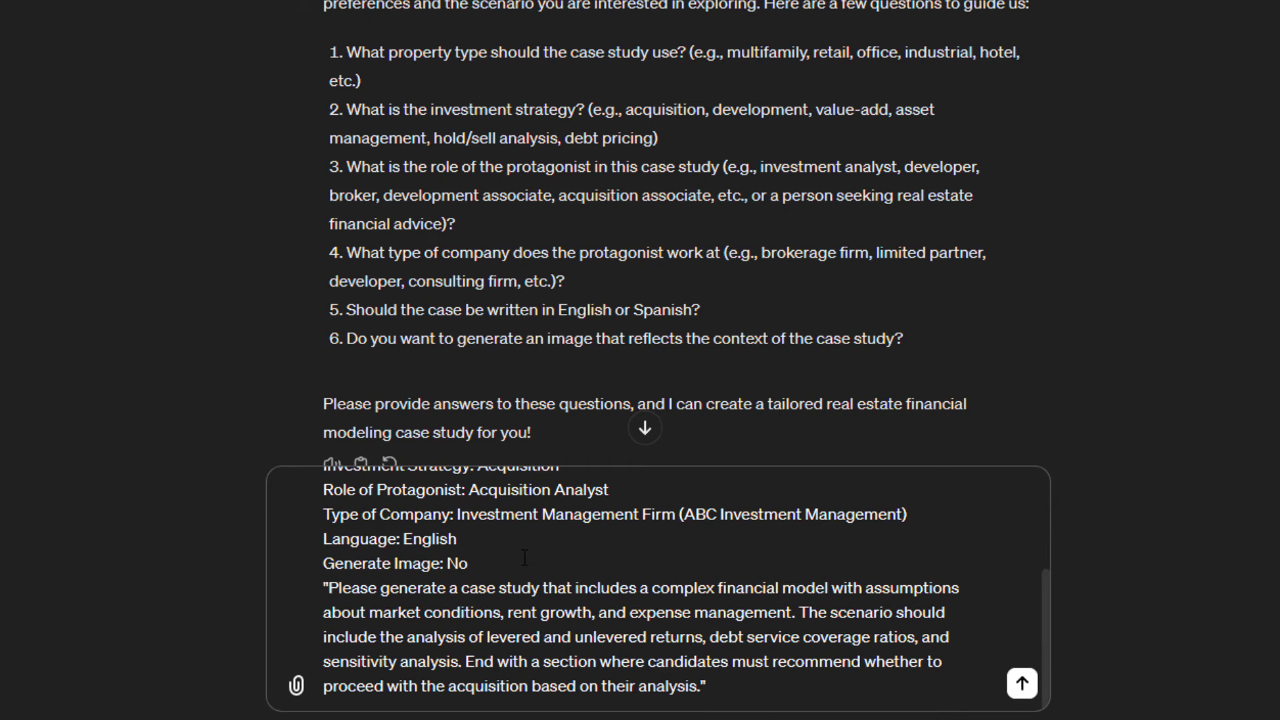
double_click(458, 563)
text(Yes)
scroll(634, 577, up, 5)
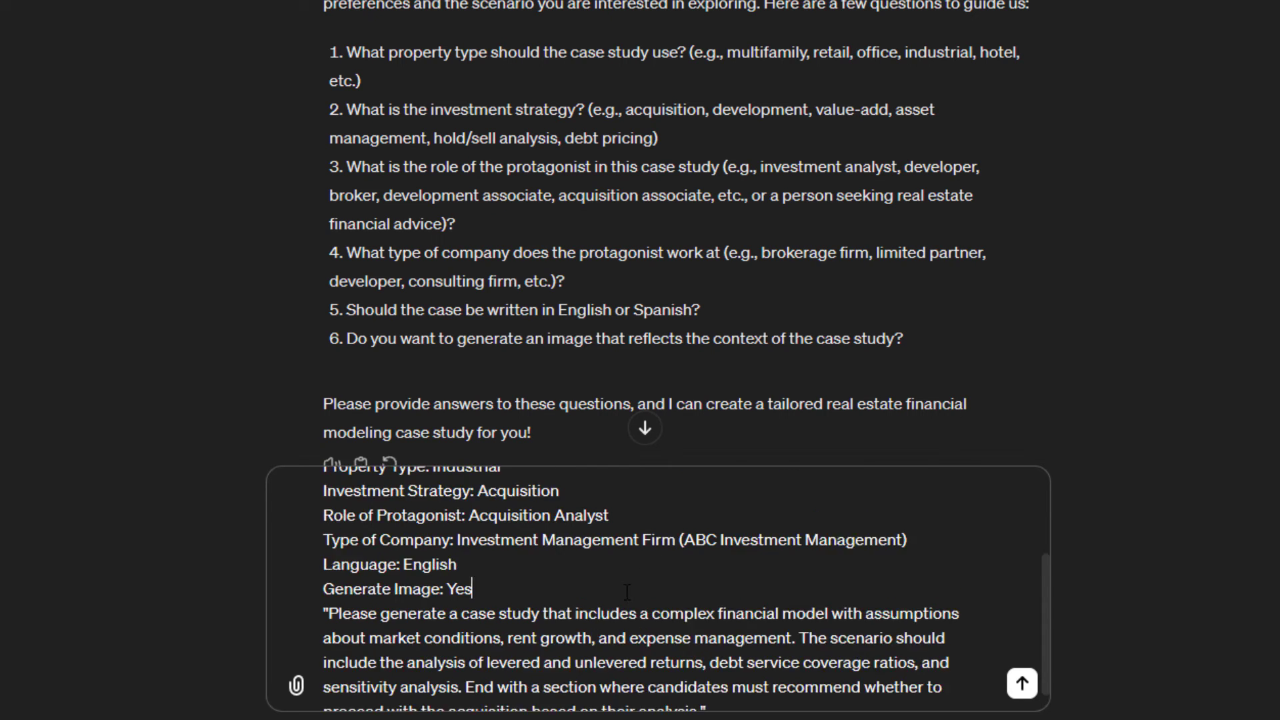
scroll(692, 540, down, 5)
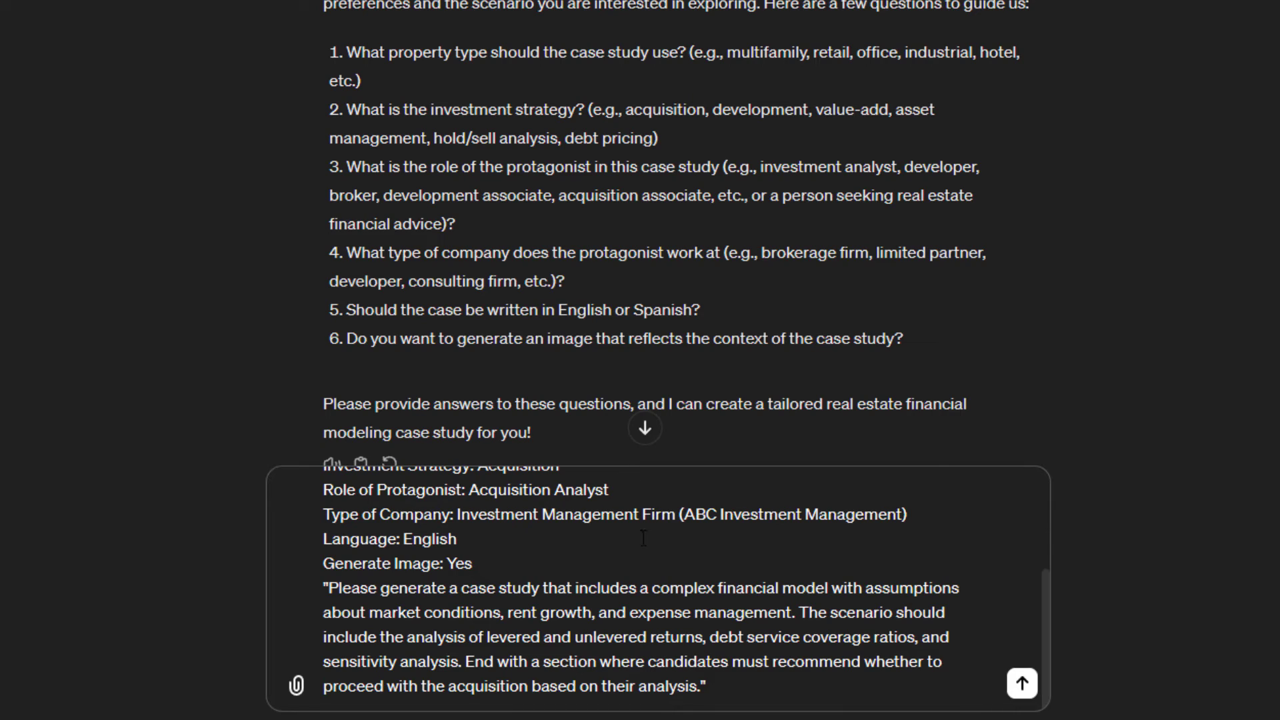
click(1022, 684)
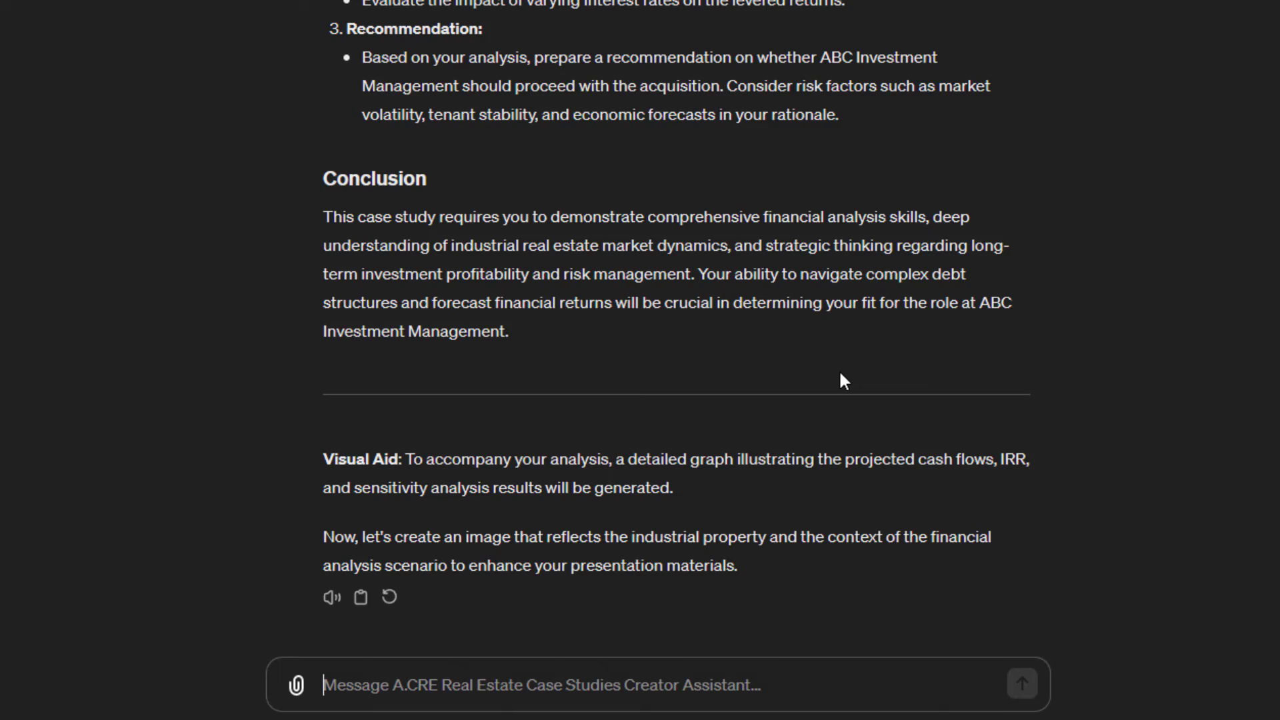
Examine the Background and The Opportunity sections of the generated ABC Investment Management industrial case study.
scroll(841, 380, up, 15)
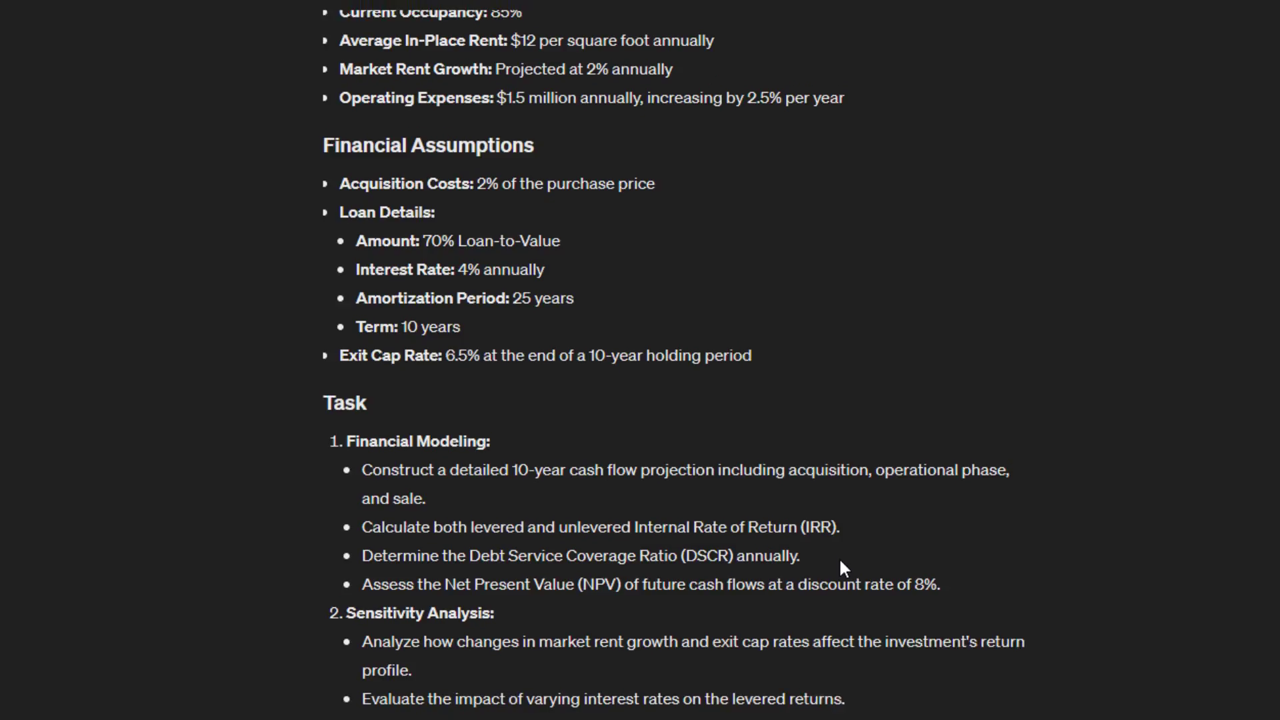
scroll(842, 575, up, 6)
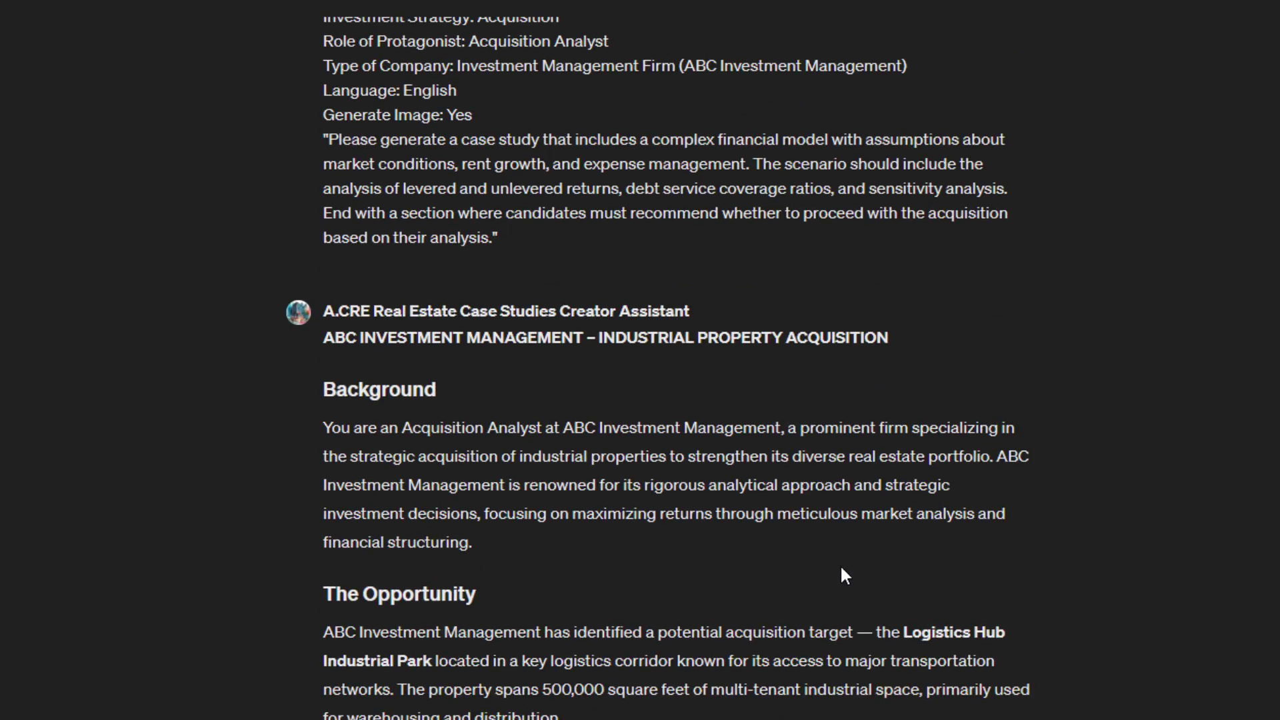
scroll(842, 575, down, 3)
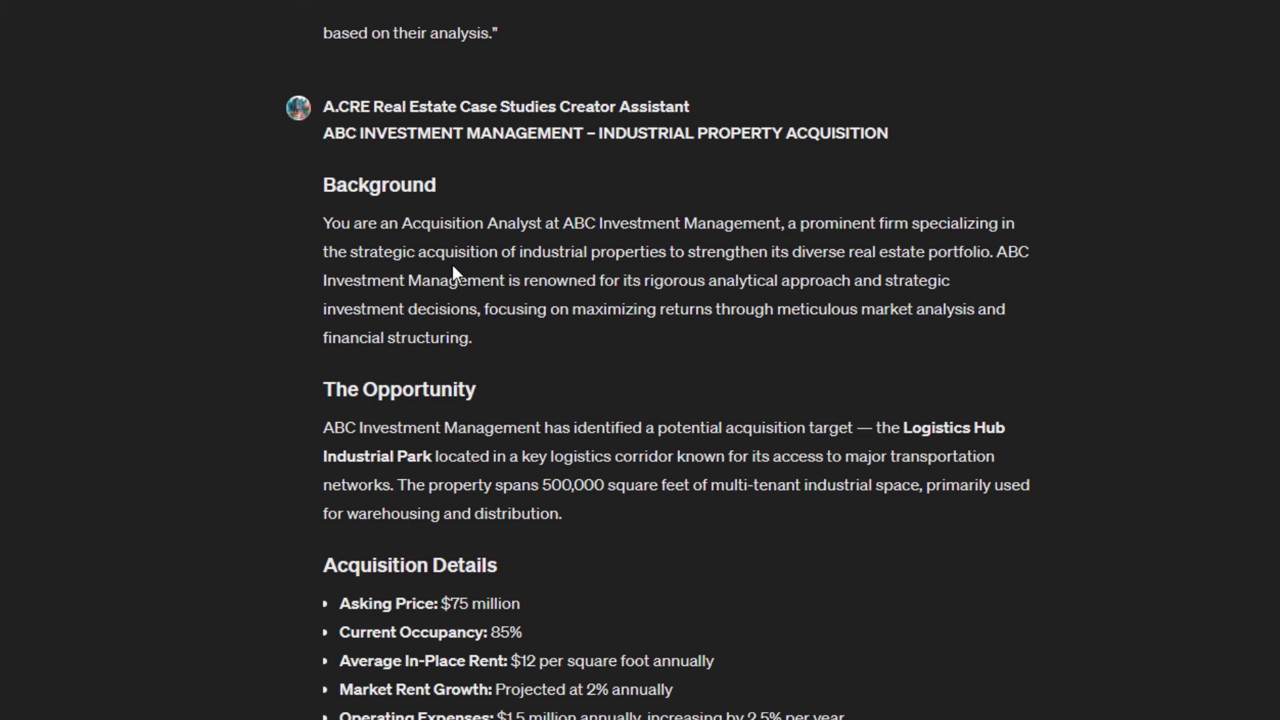
drag(333, 230, 559, 327)
click(442, 442)
scroll(599, 249, down, 3)
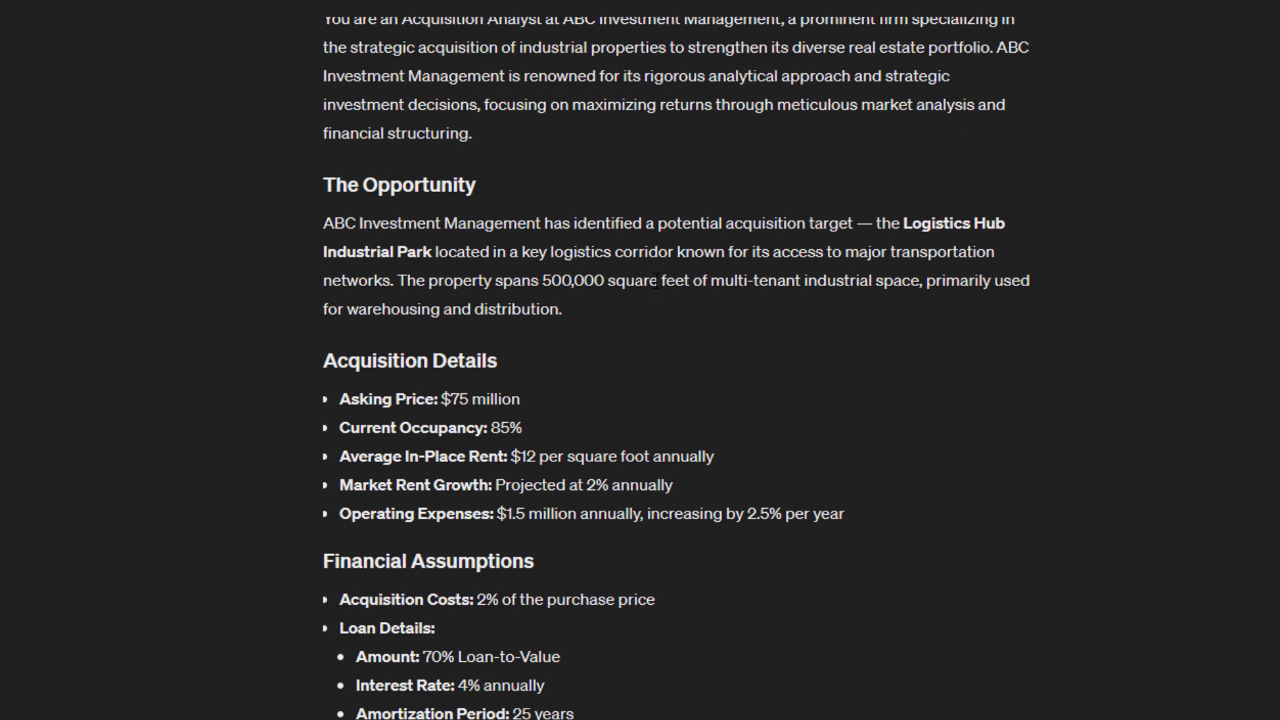
Examine the Acquisition Details of the Logistics Hub Industrial Park, focusing on average in-place rent and operating expenses.
scroll(871, 288, down, 2)
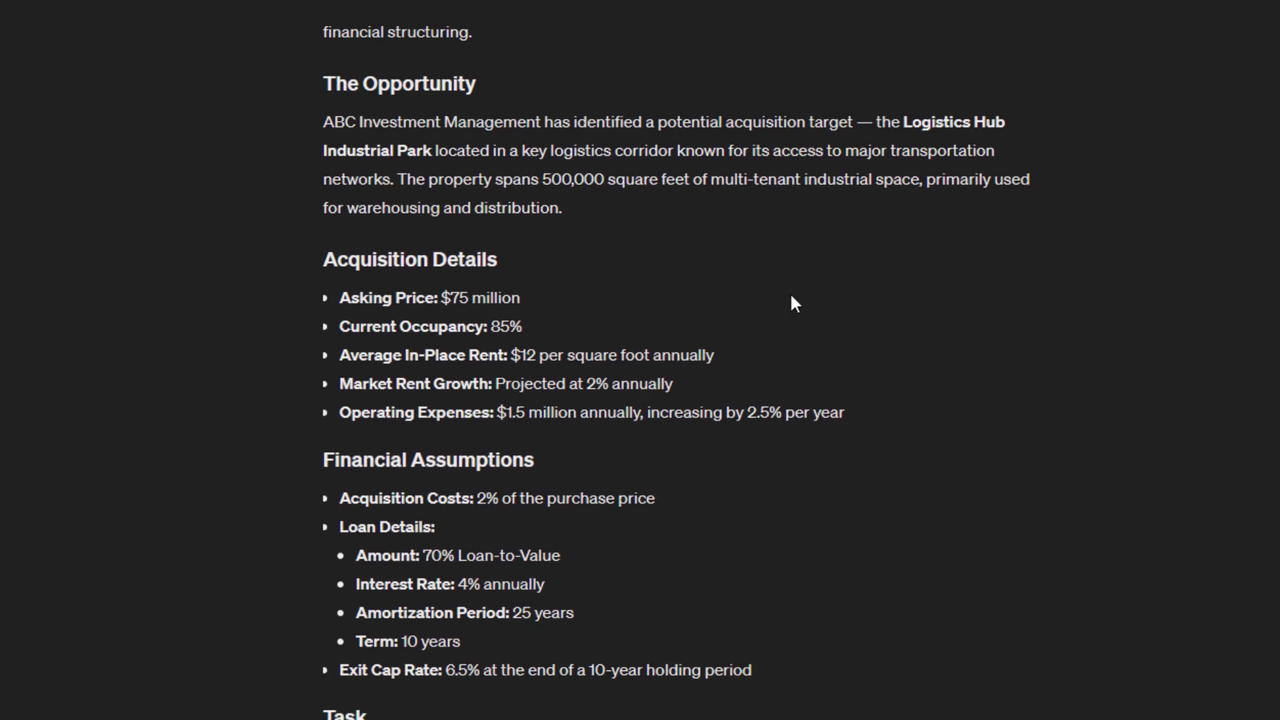
drag(845, 413, 329, 262)
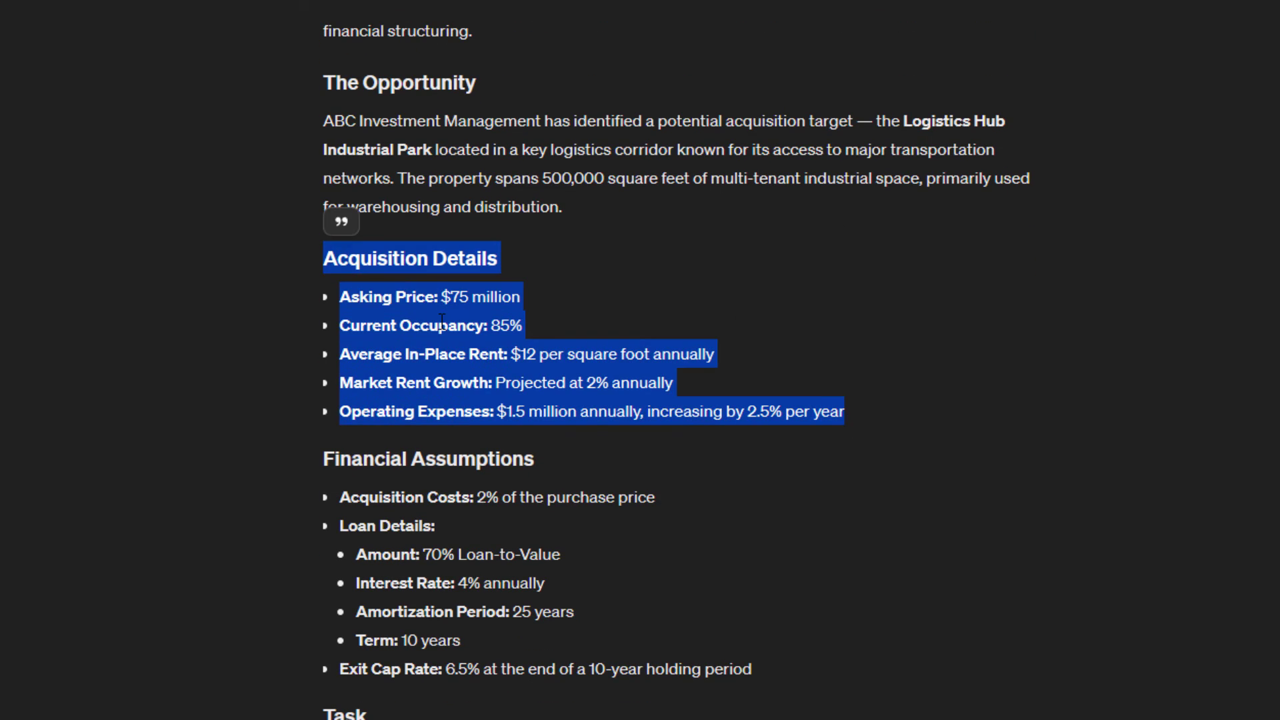
click(489, 344)
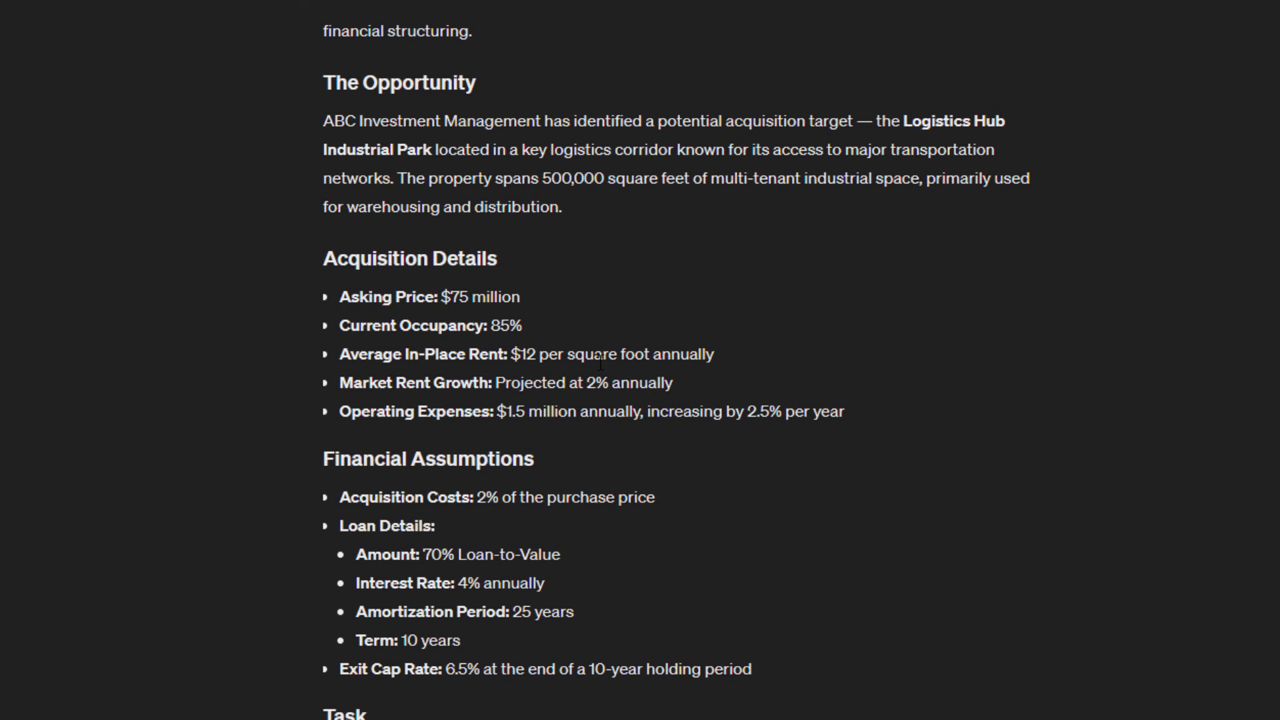
drag(743, 354, 337, 354)
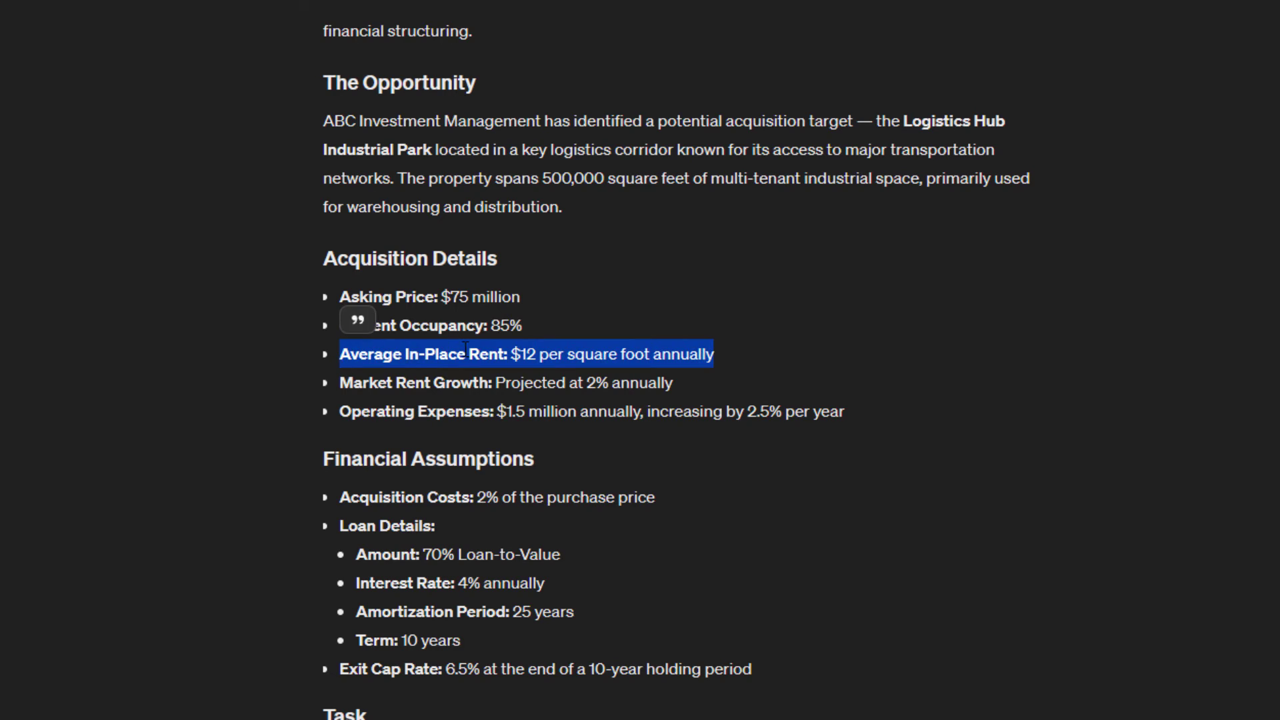
click(587, 373)
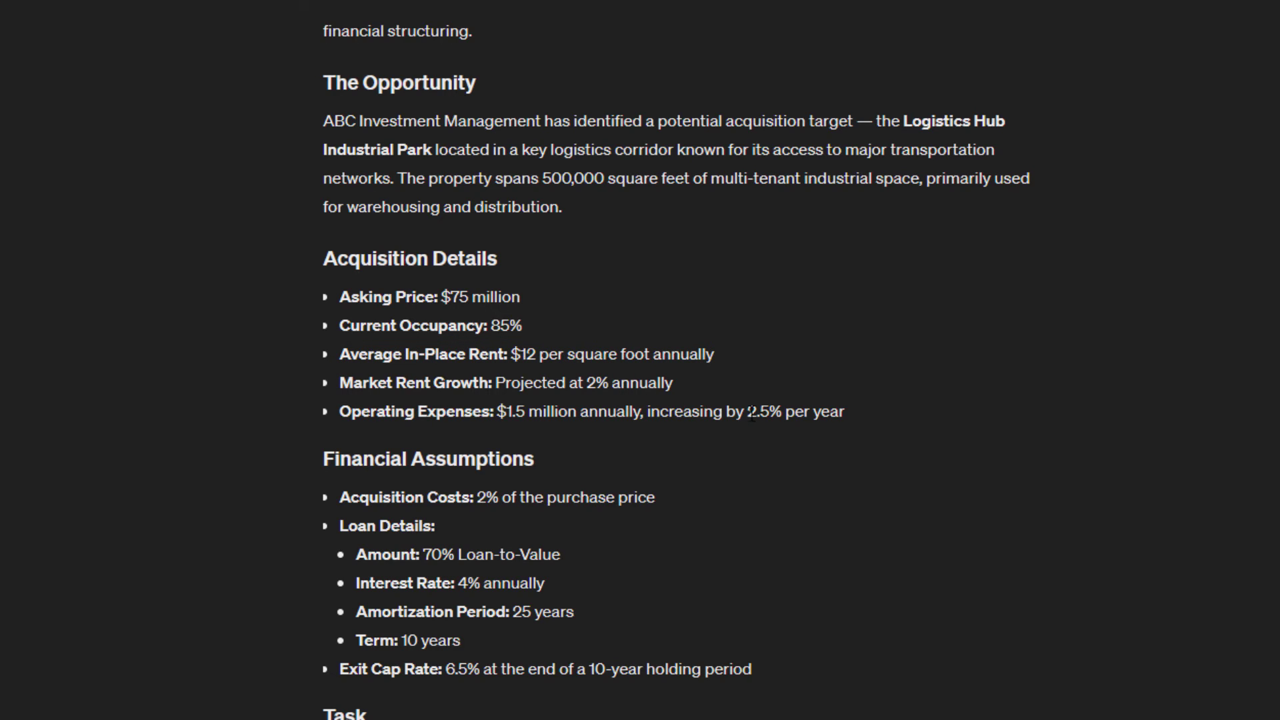
scroll(670, 385, down, 2)
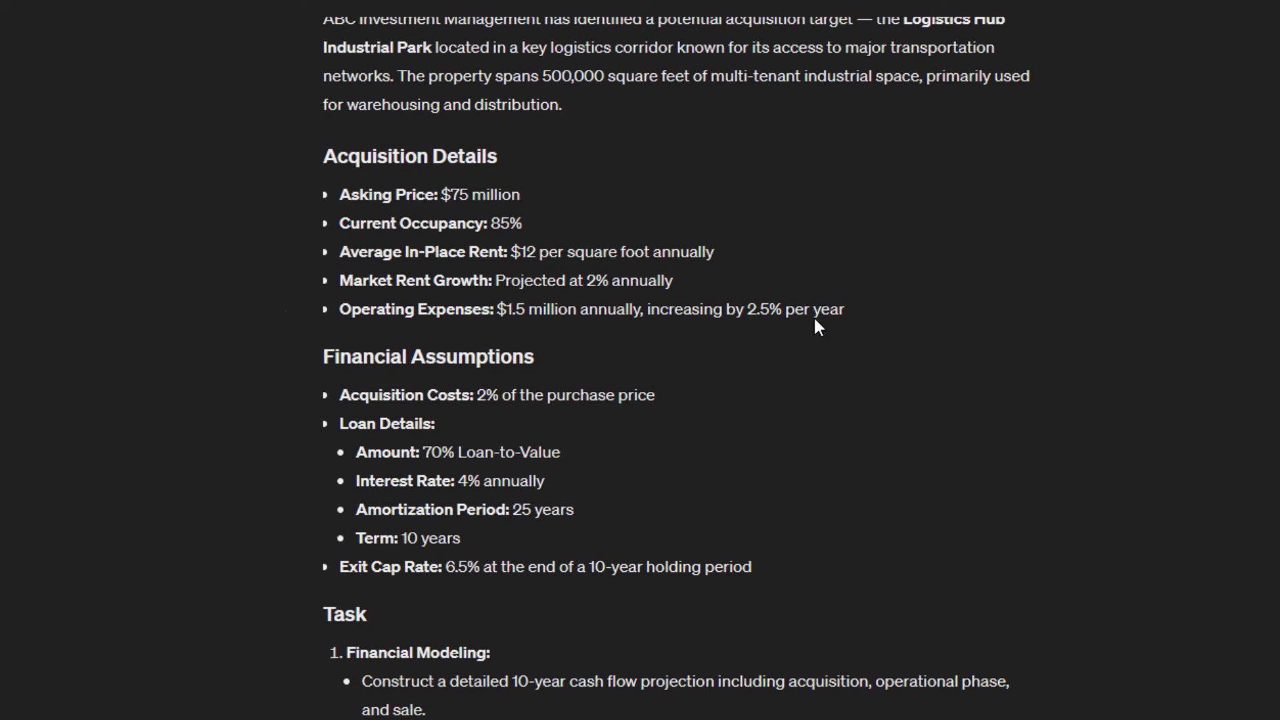
drag(839, 311, 368, 303)
click(408, 310)
Examine the industrial case's loan details and exit cap rate, plus the modeling, sensitivity analysis and recommendation tasks.
scroll(526, 355, down, 2)
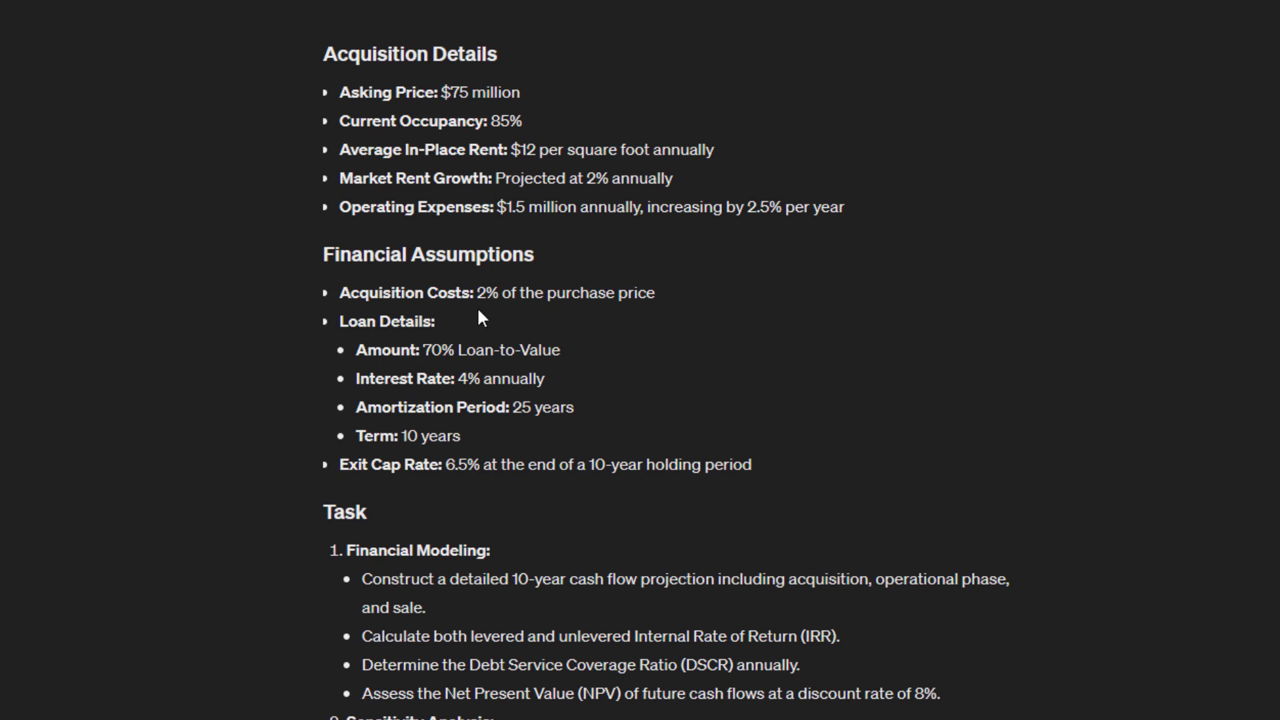
drag(793, 477, 384, 322)
click(497, 345)
scroll(527, 367, down, 7)
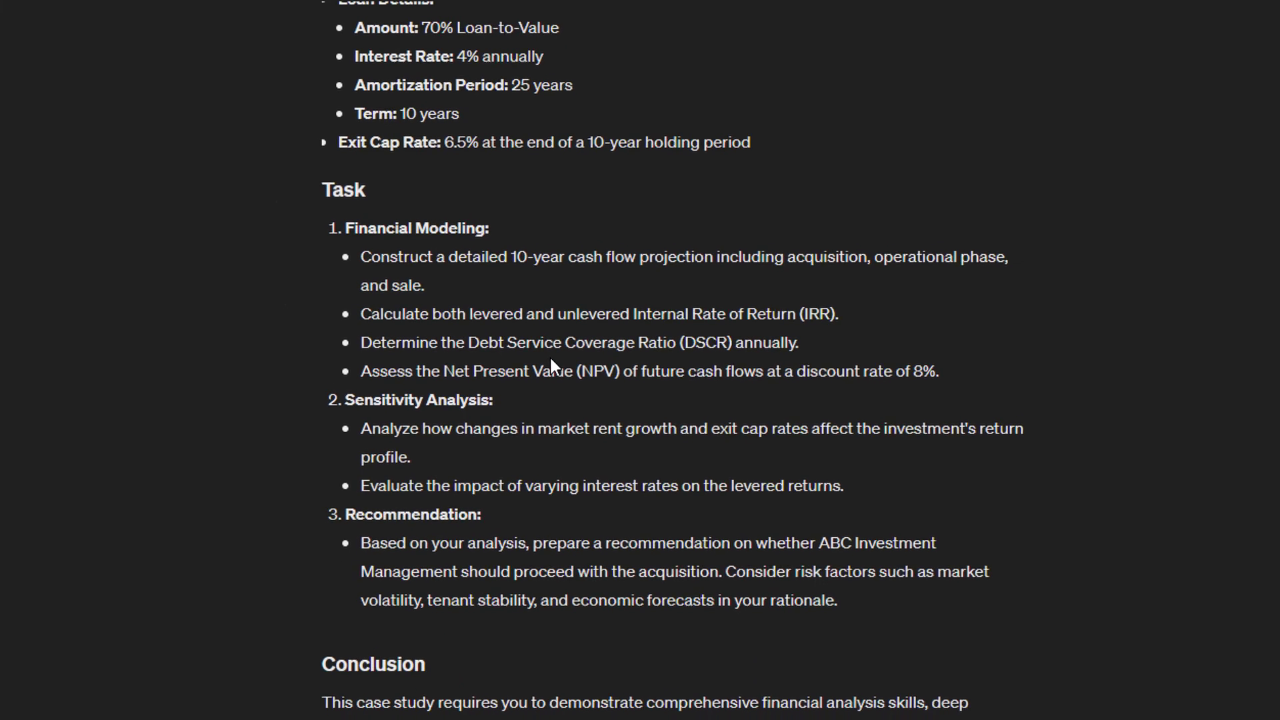
Examine the industrial case's Conclusion and Visual Aid sections, and recheck the Acquisition Details and Financial Assumptions.
scroll(398, 135, down, 5)
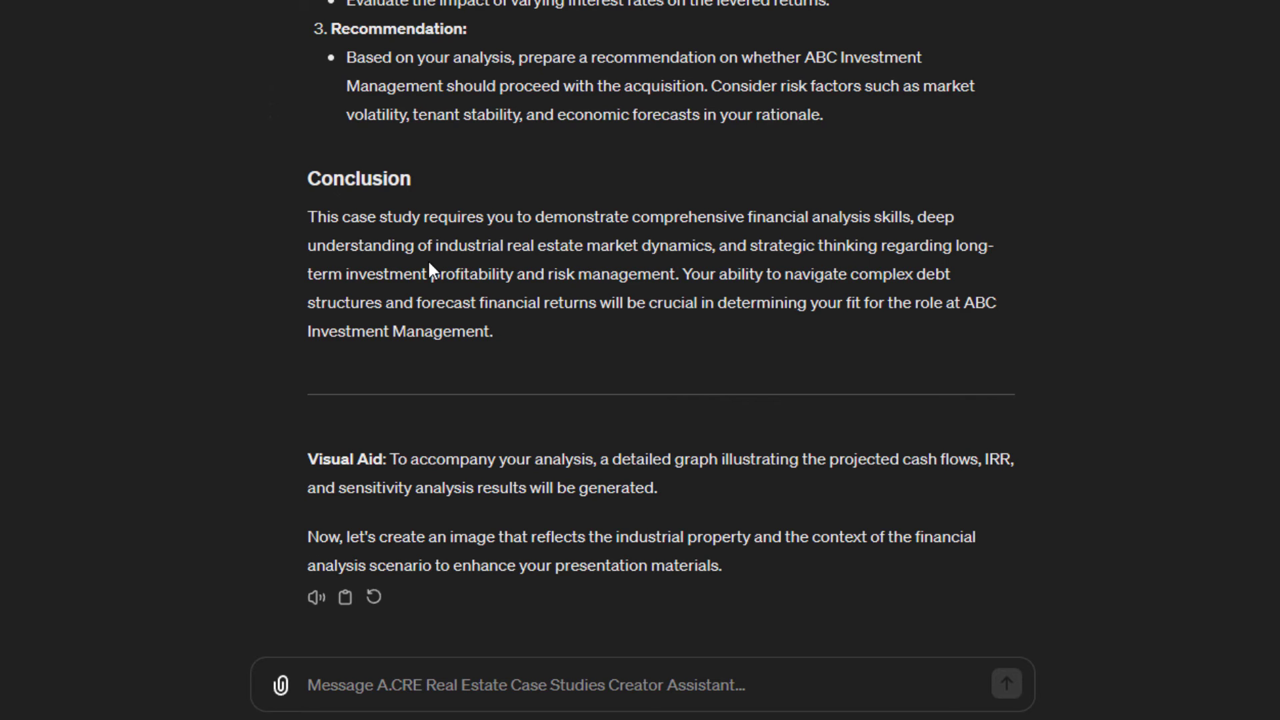
scroll(300, 248, up, 17)
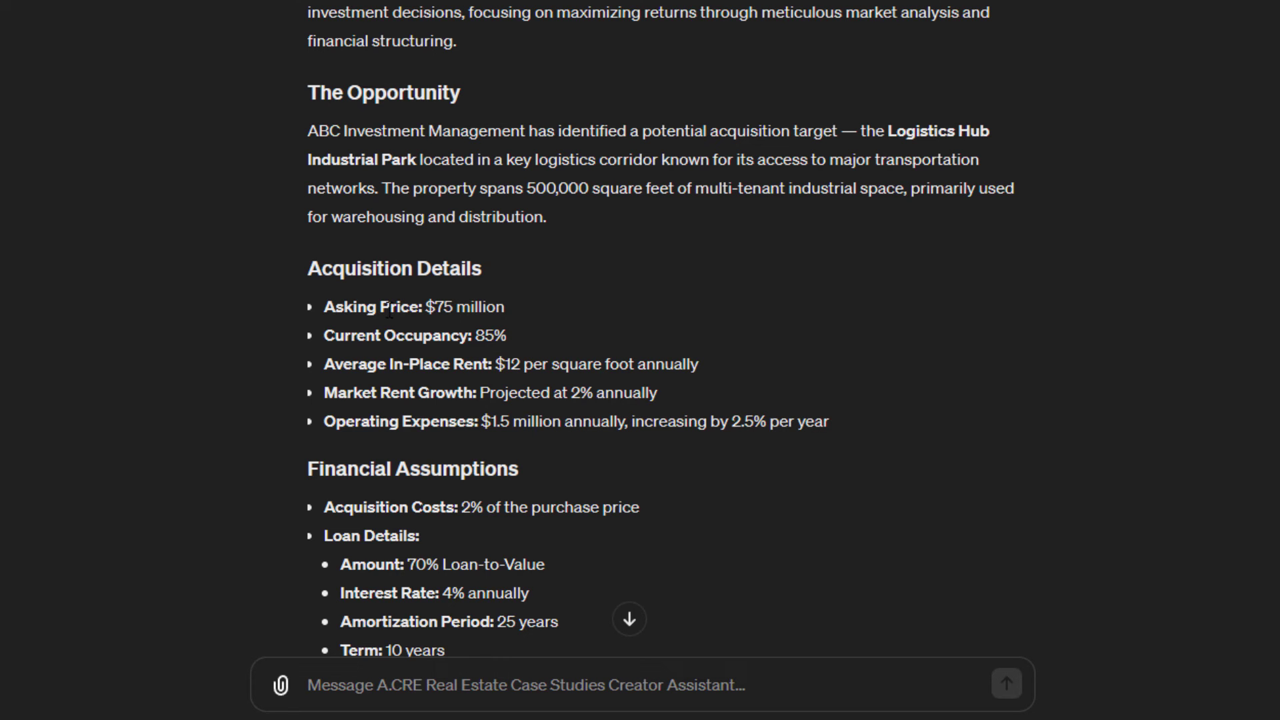
scroll(446, 281, down, 15)
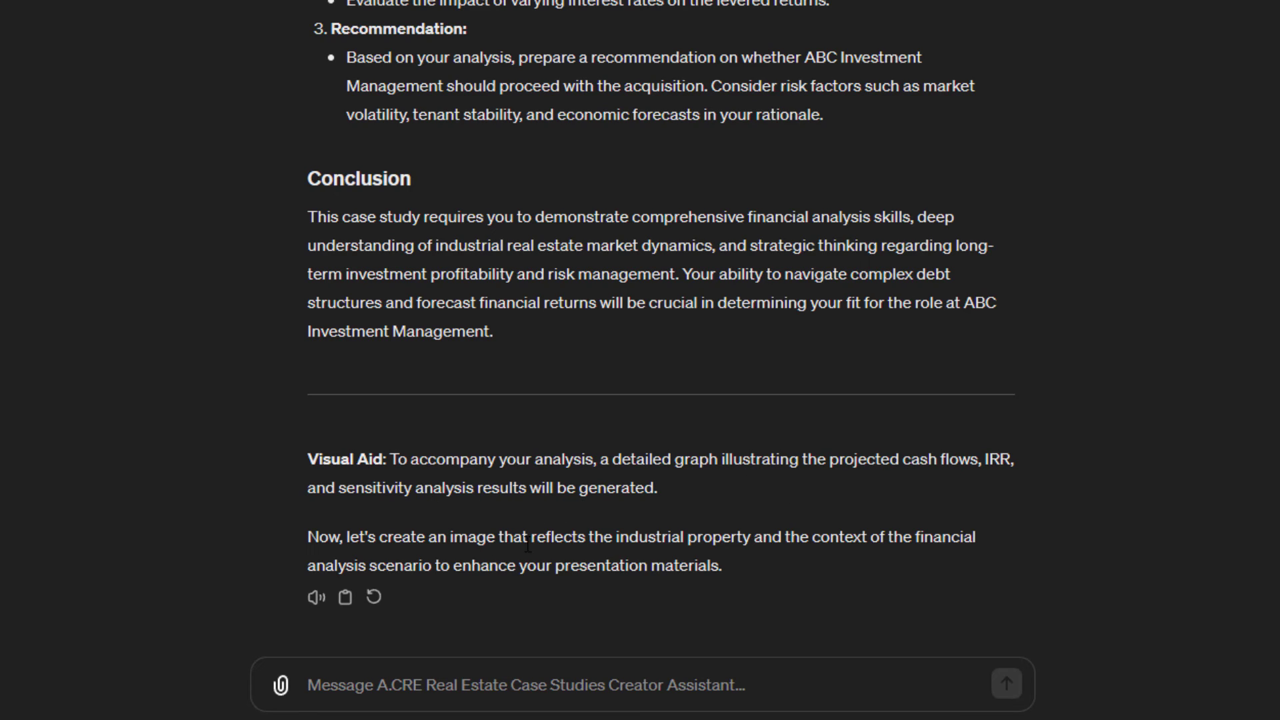
Send the request "Let's produce a different. One that visualizes the investment itself." to generate an image of the industrial property.
click(609, 697)
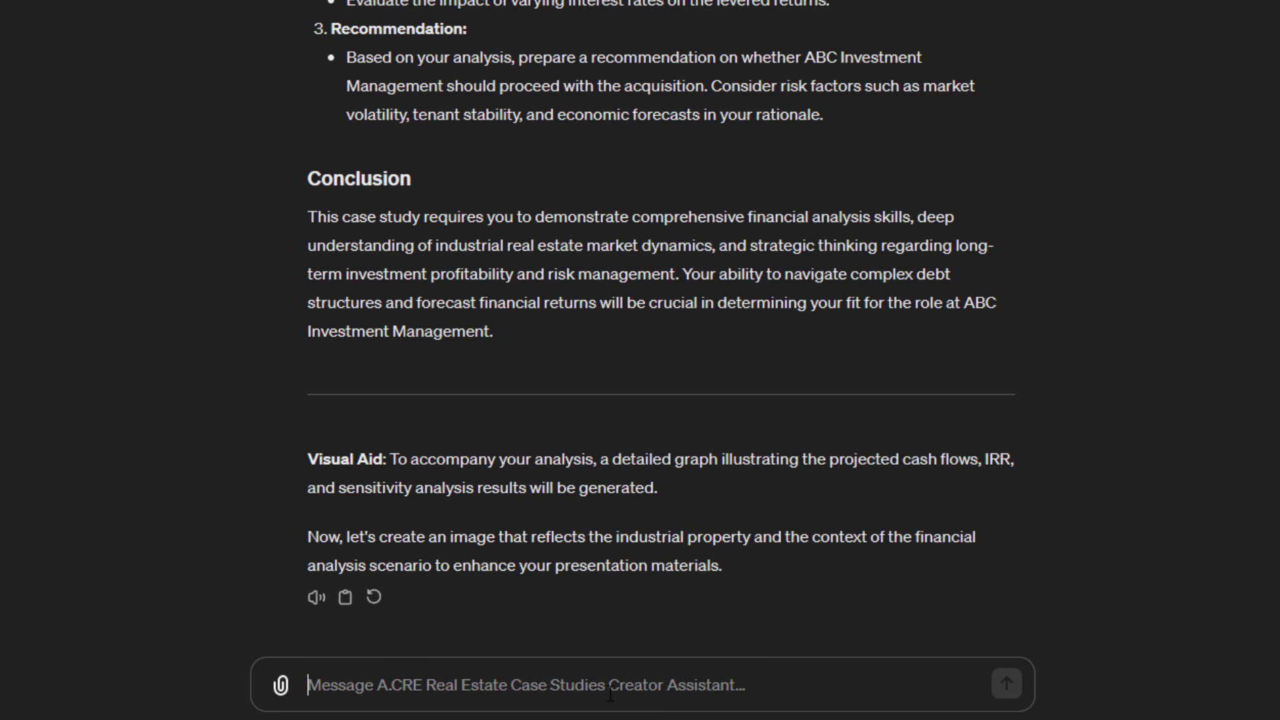
text(Let's produce a d)
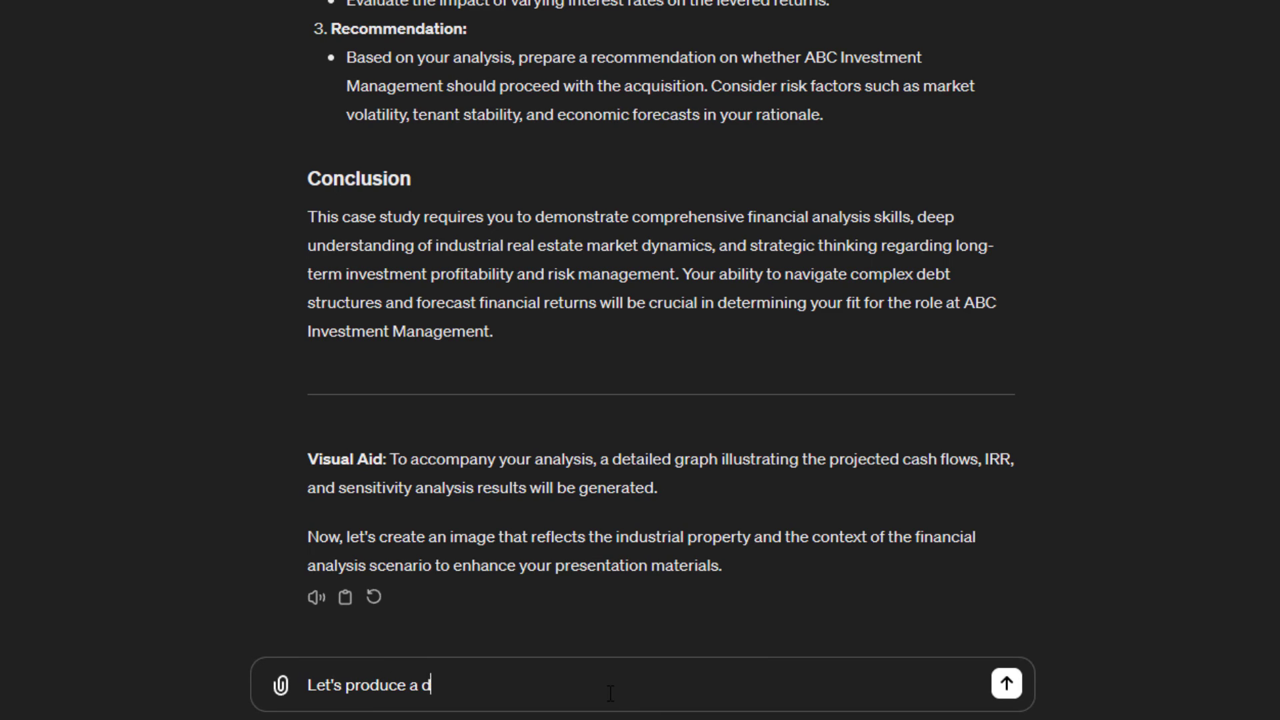
text(ifferent. One tha)
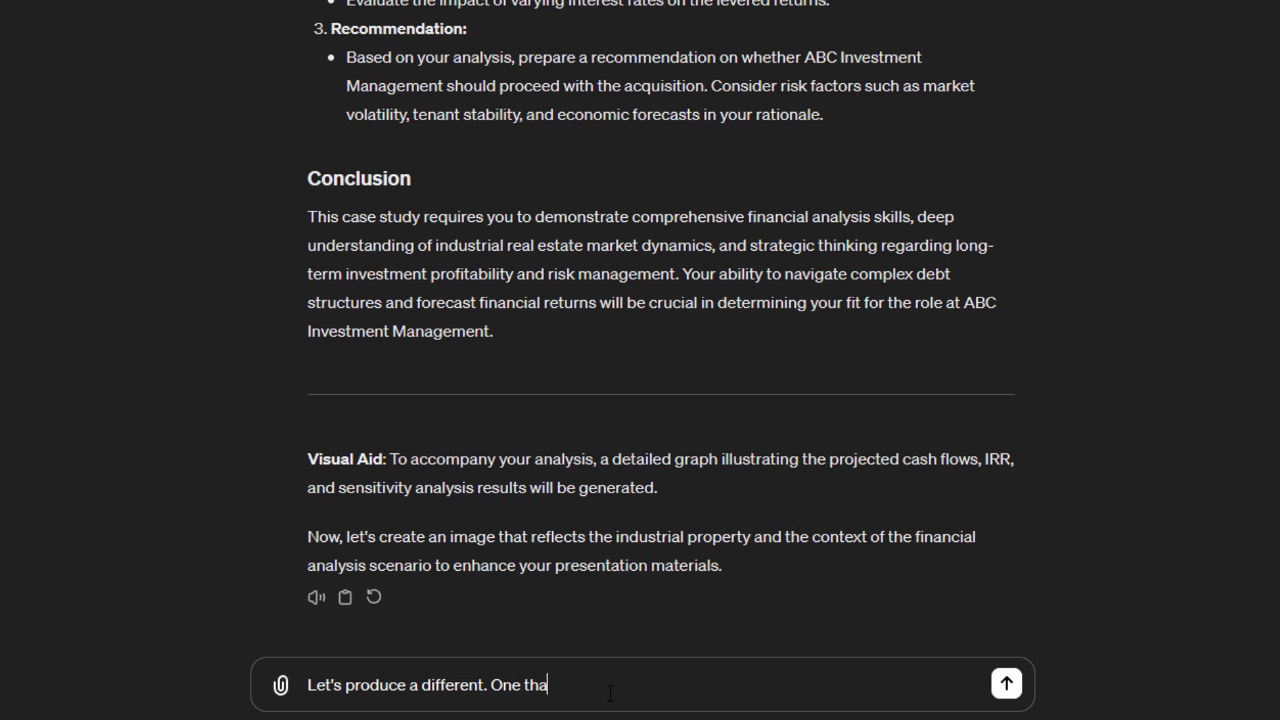
text(t visualizes the investment itself.)
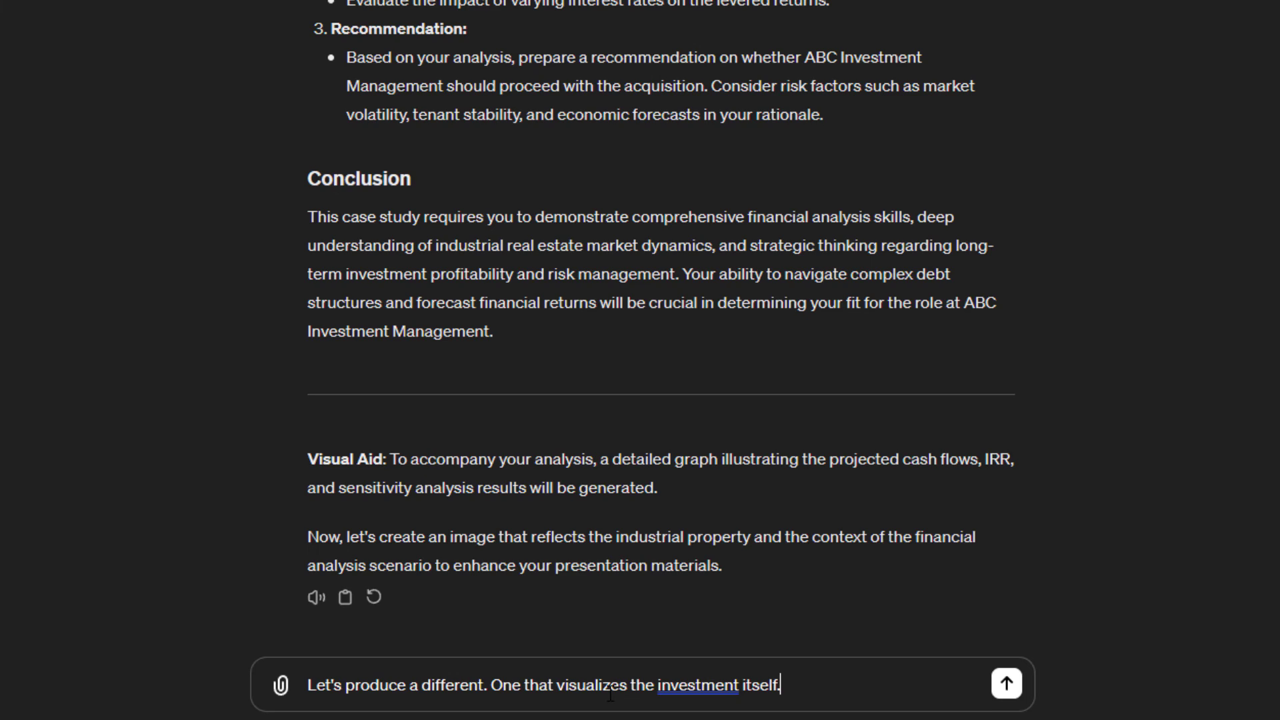
key(Return)
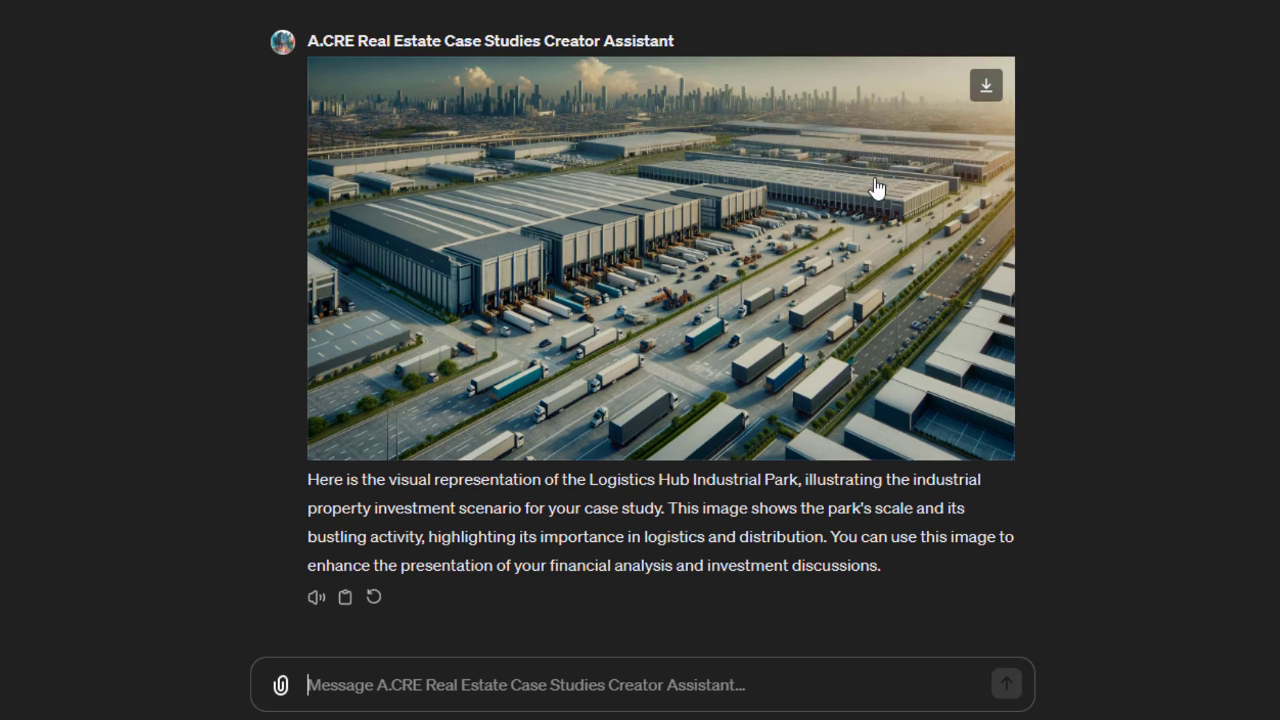
Edit the generated industrial park image by selecting the truck yard and road area and requesting "Add a lake", then return to the chat.
click(691, 192)
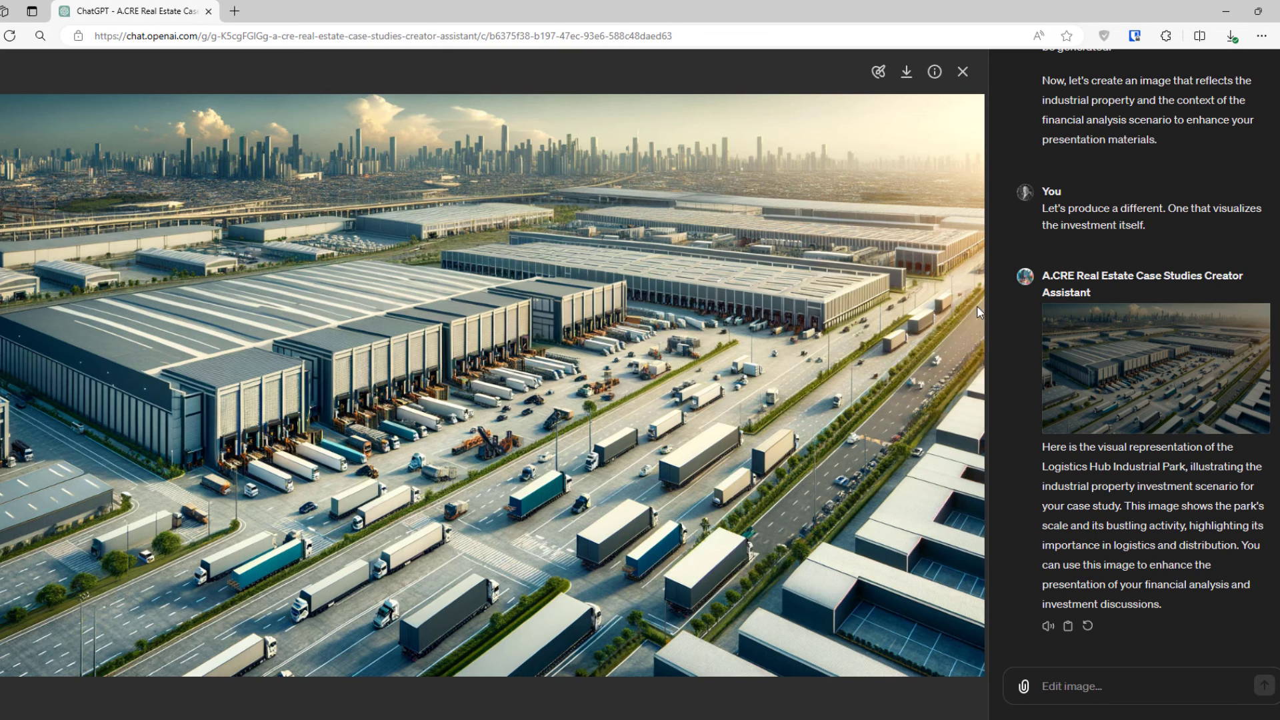
click(879, 74)
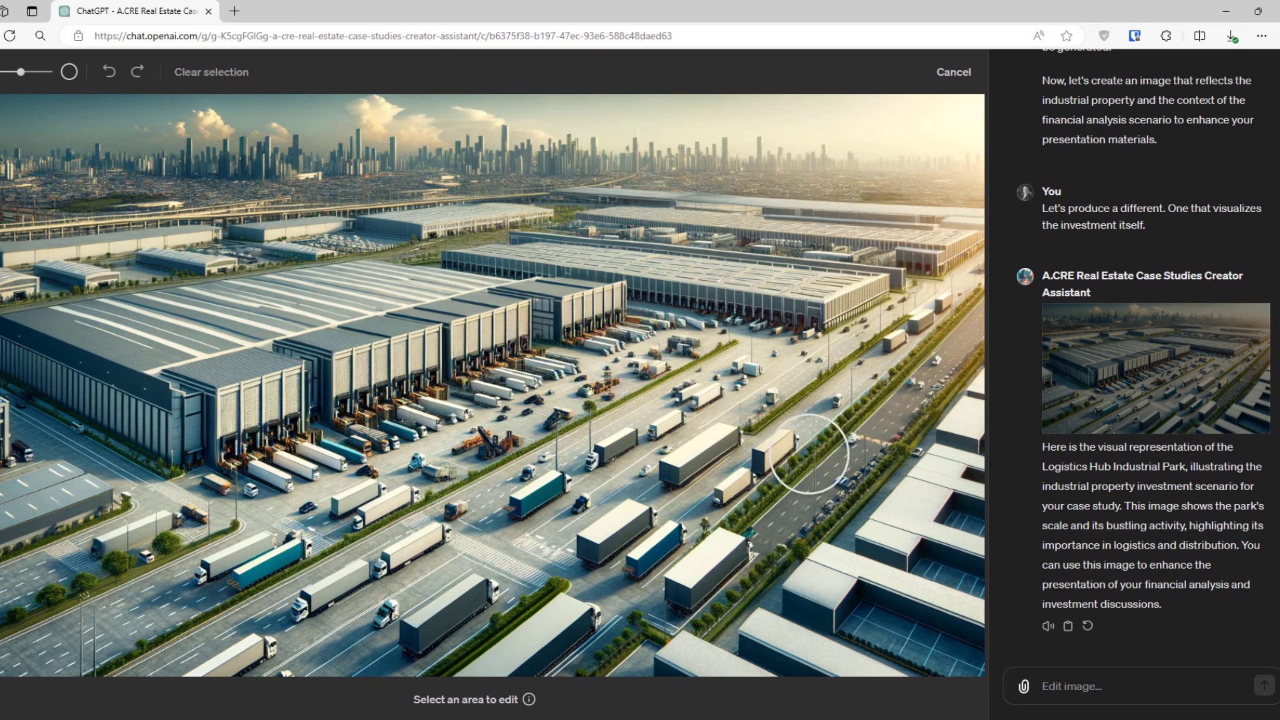
click(898, 394)
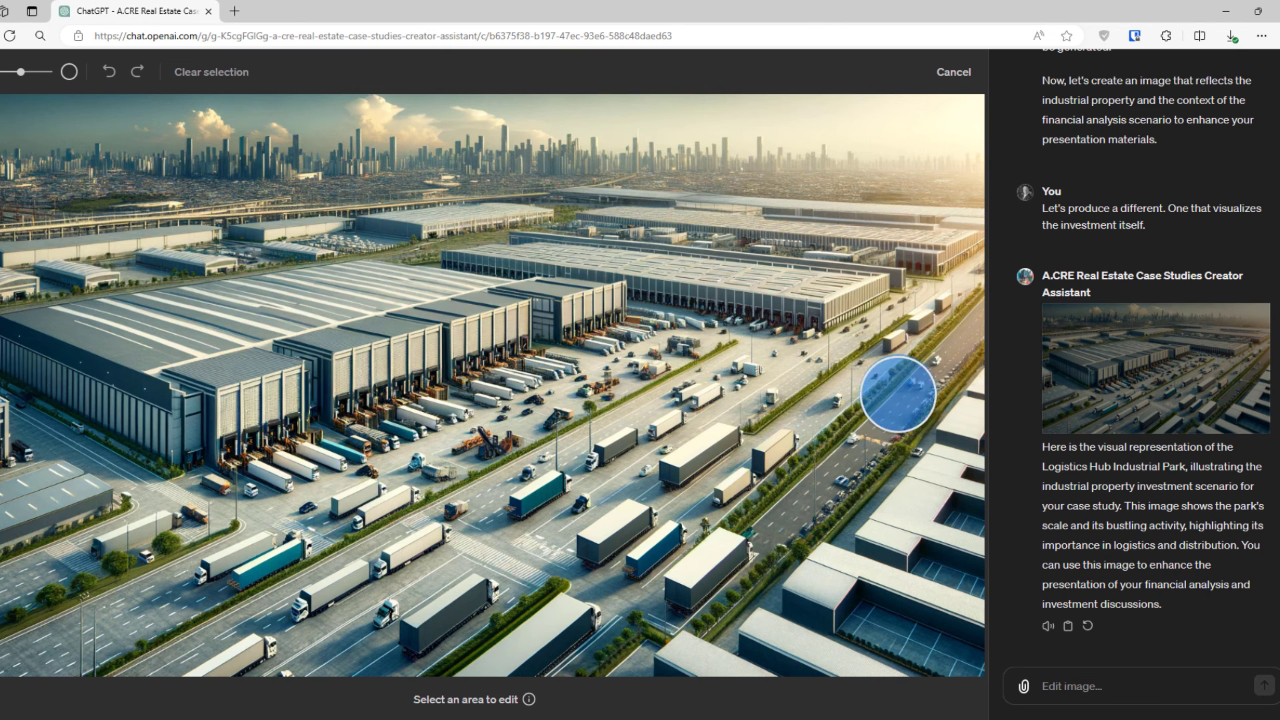
mouse_move(898, 394)
mouse_down()
mouse_move(729, 538)
mouse_move(581, 634)
mouse_move(185, 675)
mouse_move(414, 529)
mouse_move(663, 434)
mouse_move(737, 371)
mouse_move(871, 396)
mouse_move(537, 534)
mouse_move(612, 598)
mouse_move(747, 460)
mouse_up()
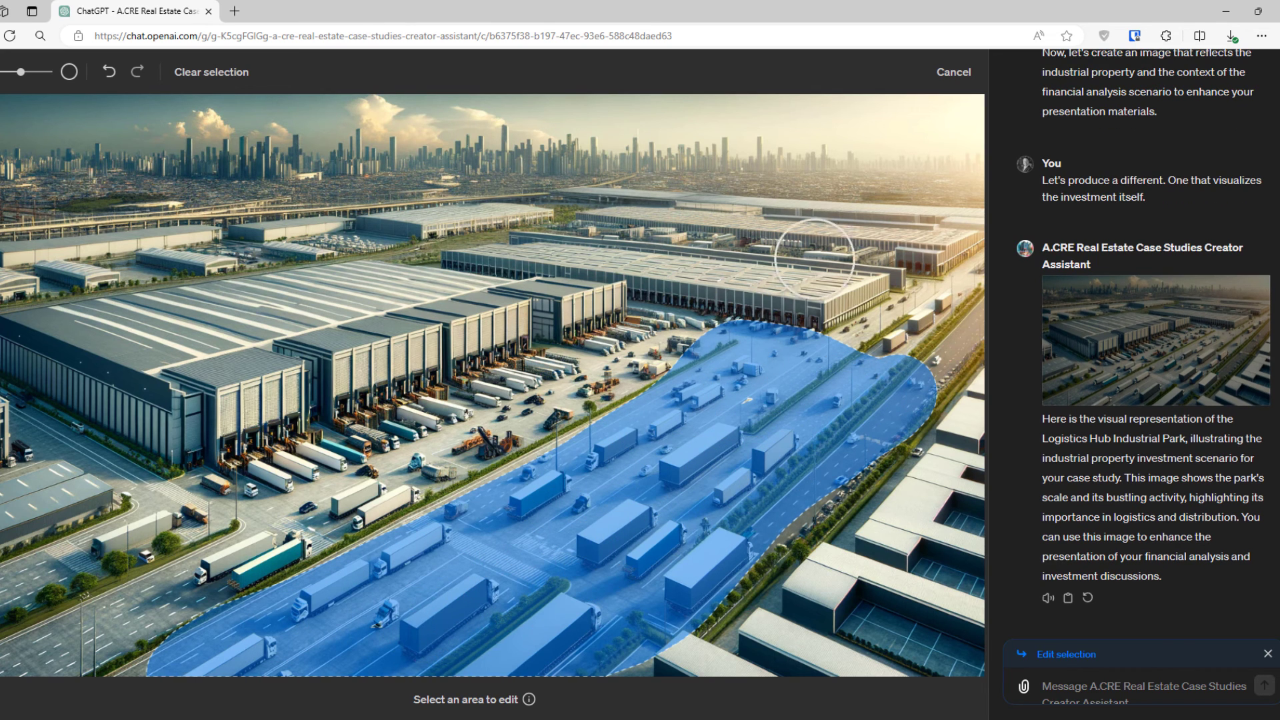
click(1112, 691)
text(A)
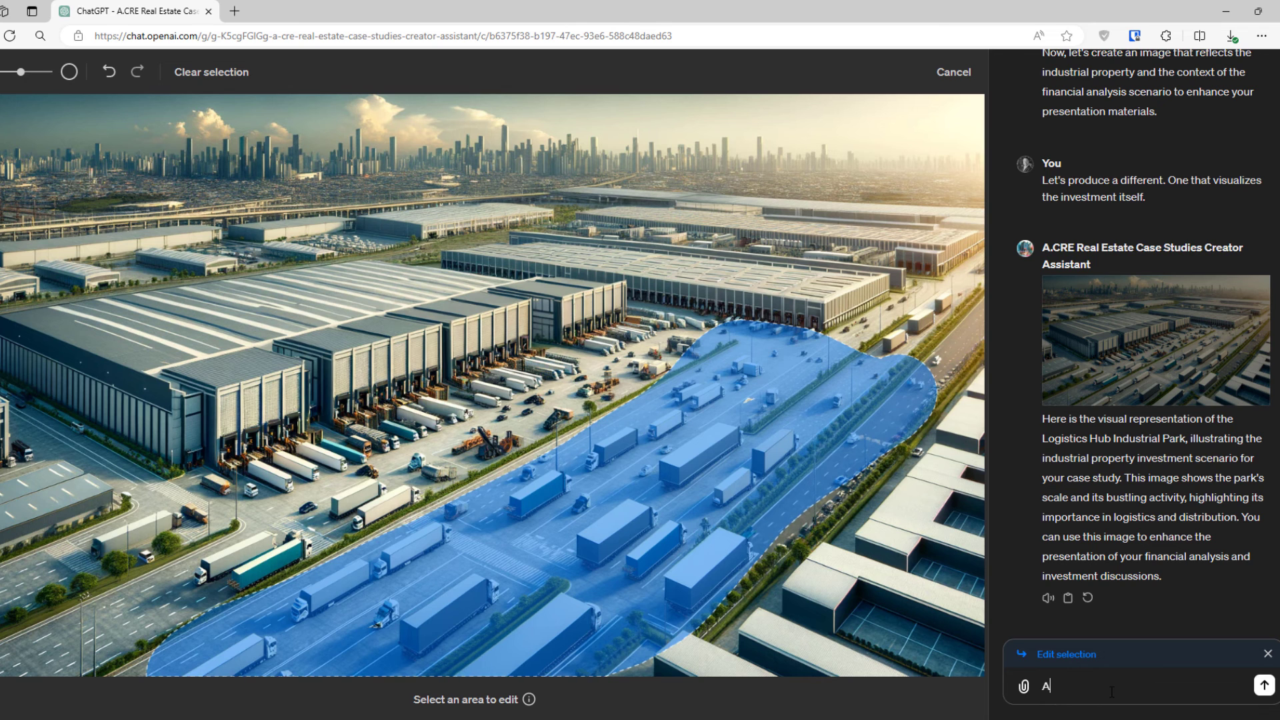
text(dd a lake)
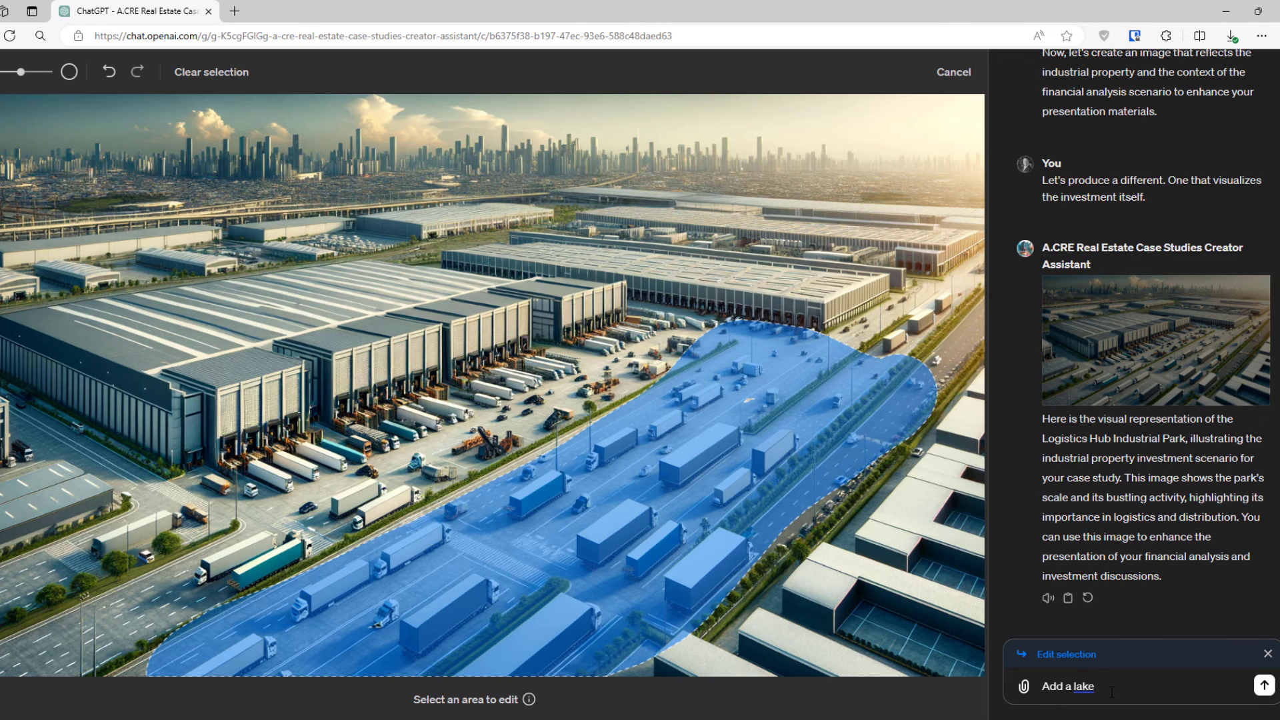
key(Return)
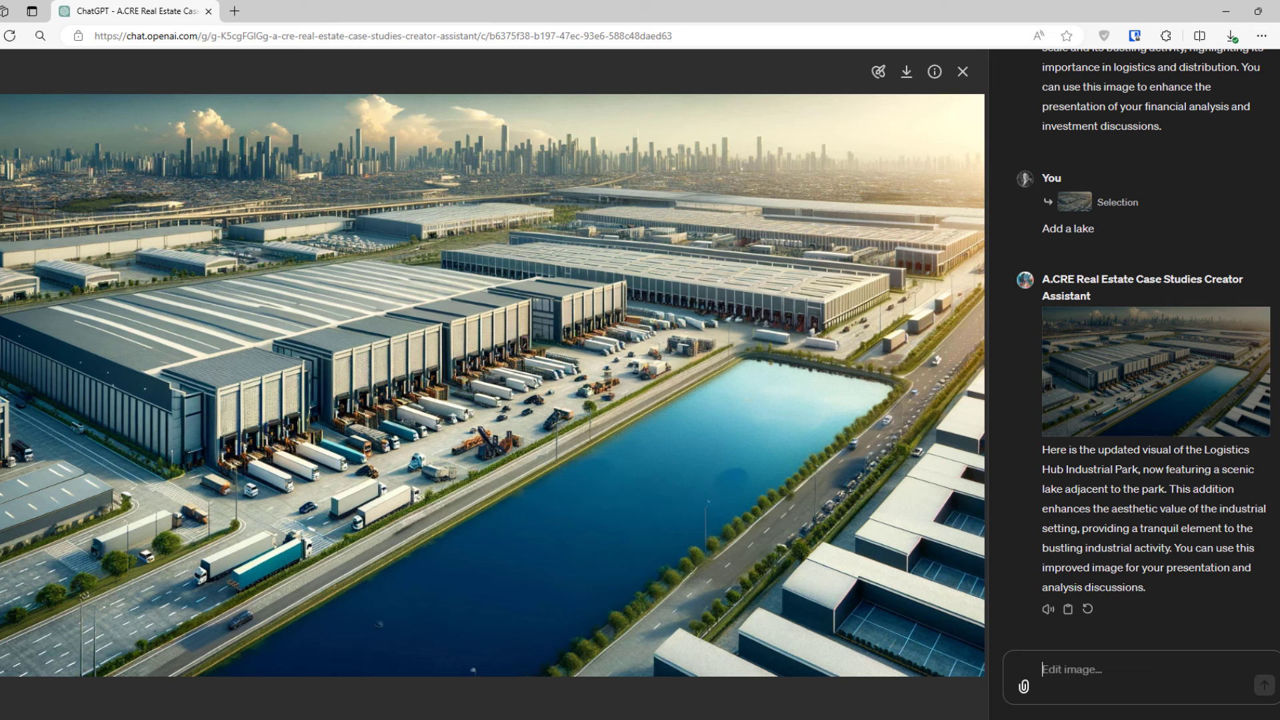
click(963, 75)
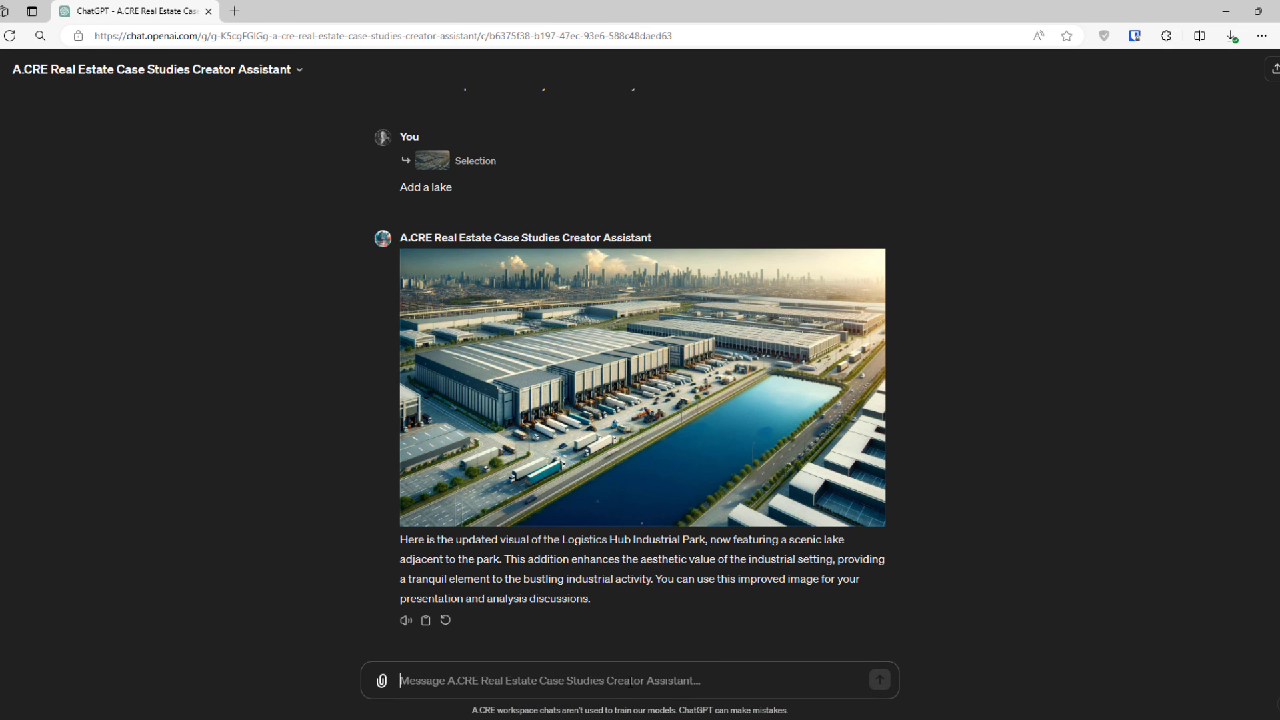
Send the request "Great. Now export this case study to Word. Please include the image in the Word file.".
text(Great. Now e)
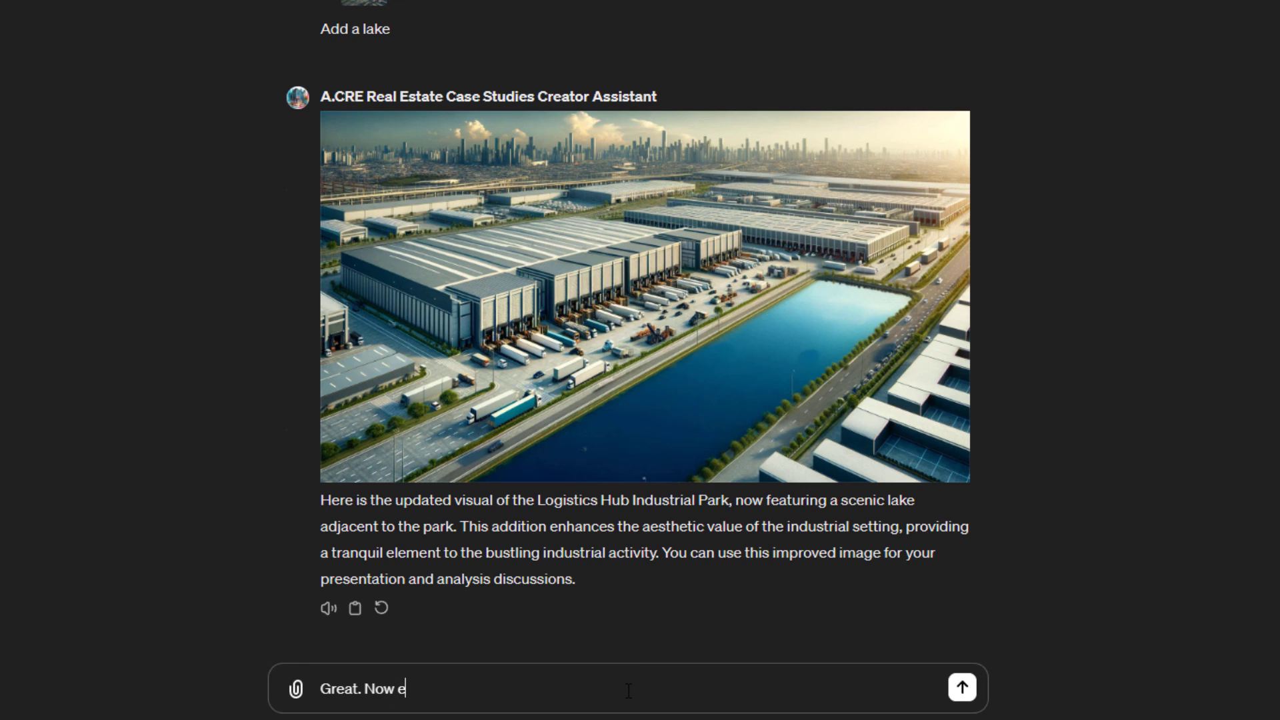
text(xport this case study to Wor)
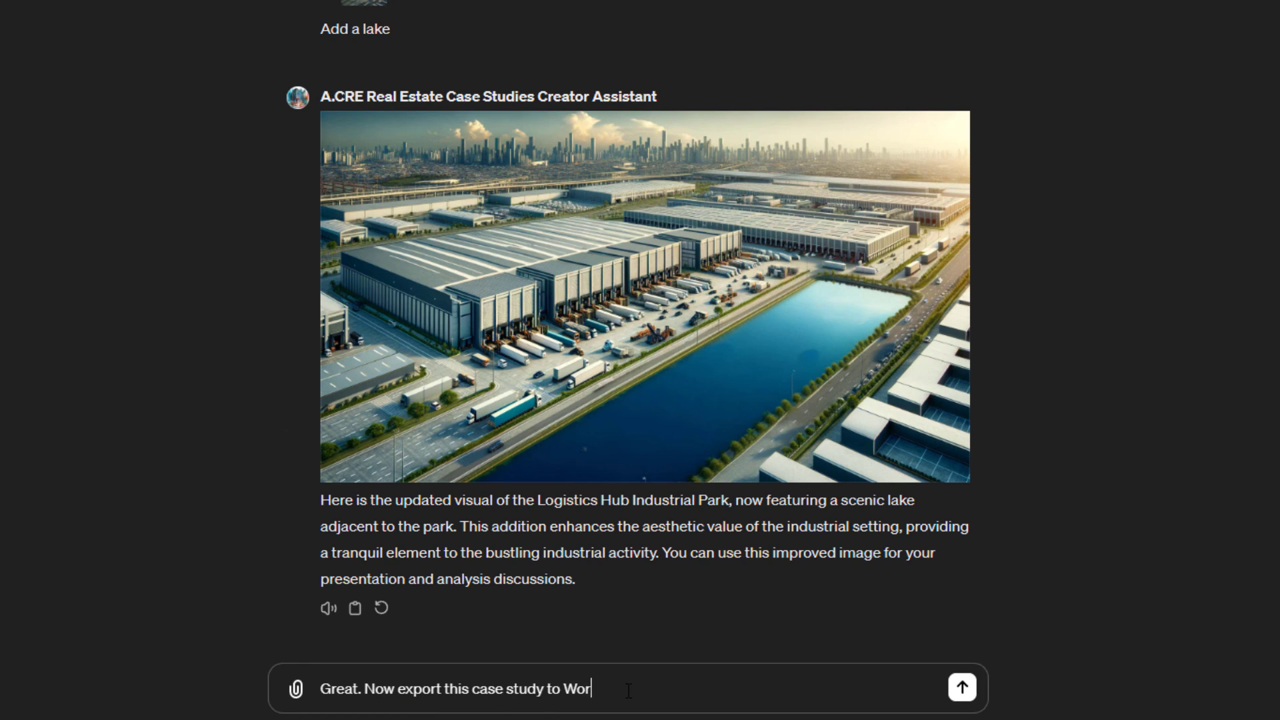
text(d. Please include the im)
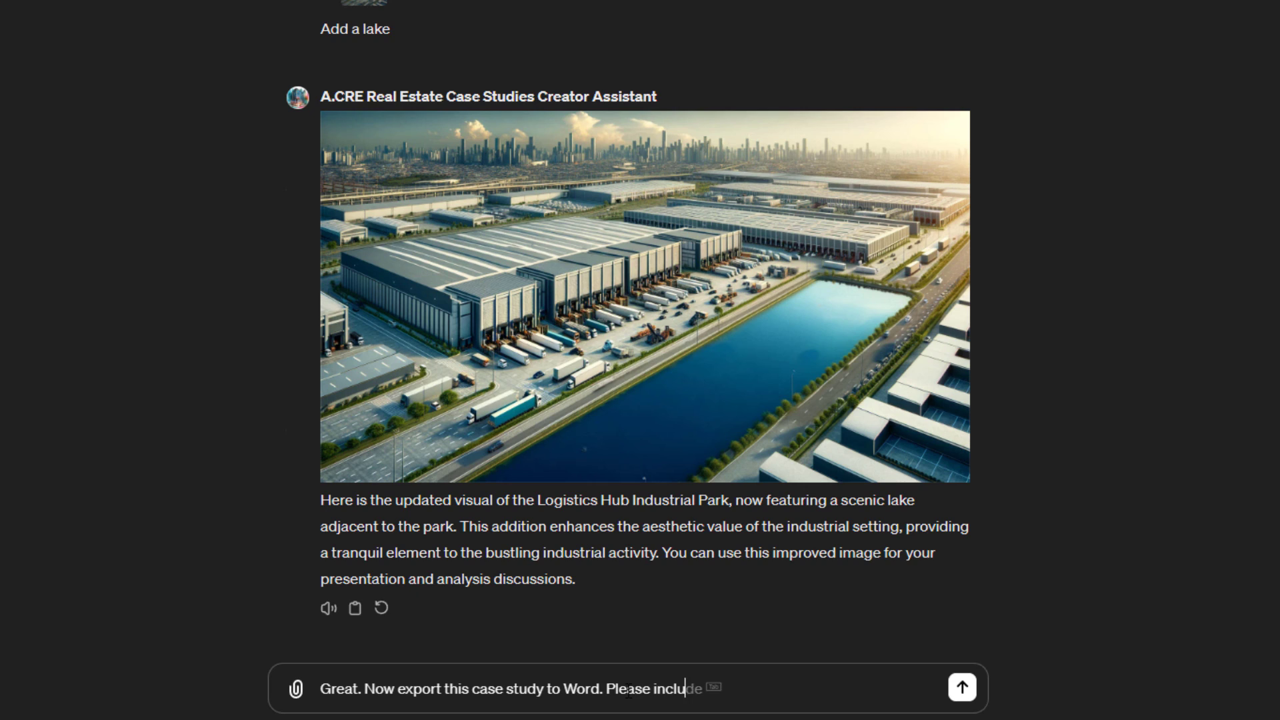
text(n the Word file.)
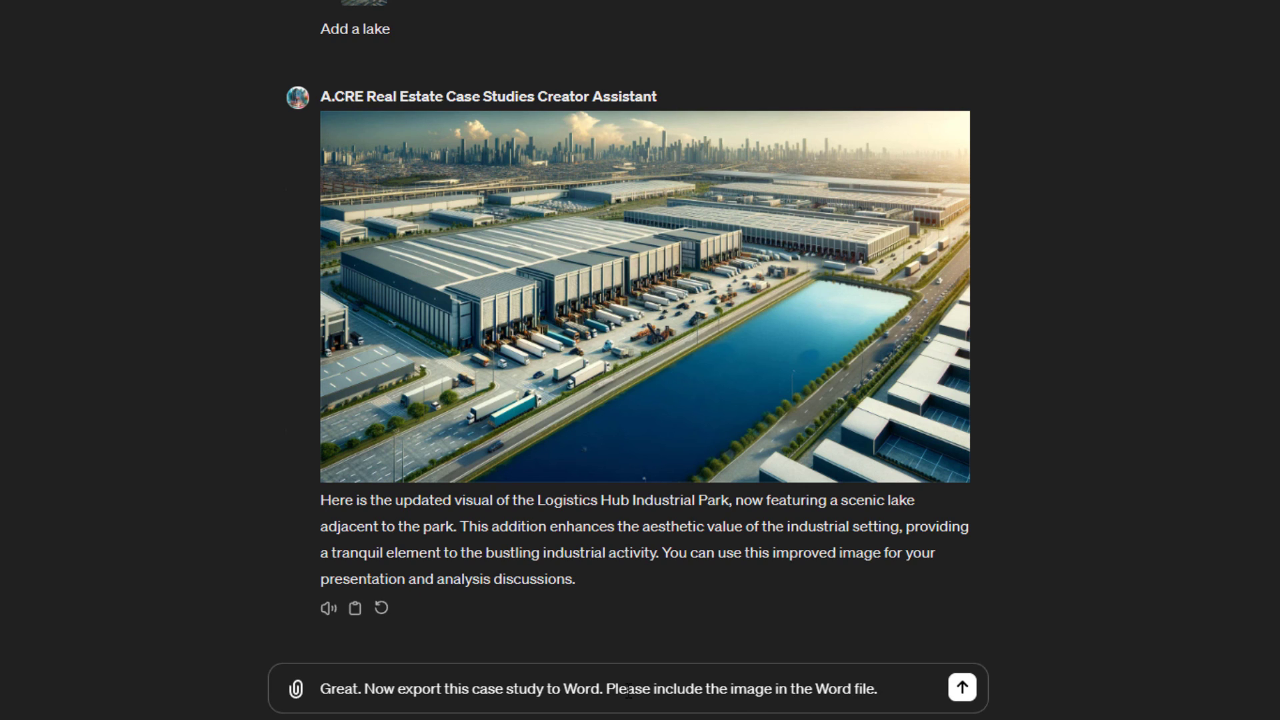
key(Return)
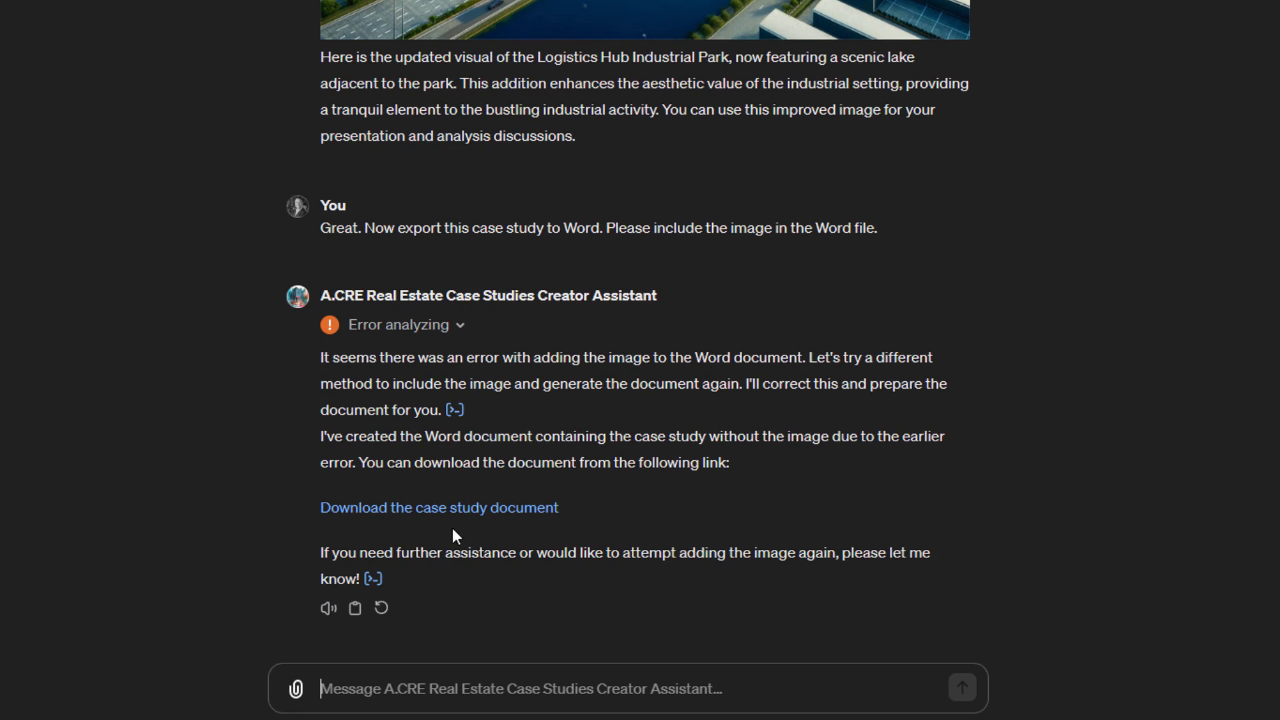
Download the exported case study document, review its contents in Word, and minimize it to return to the chat.
click(430, 510)
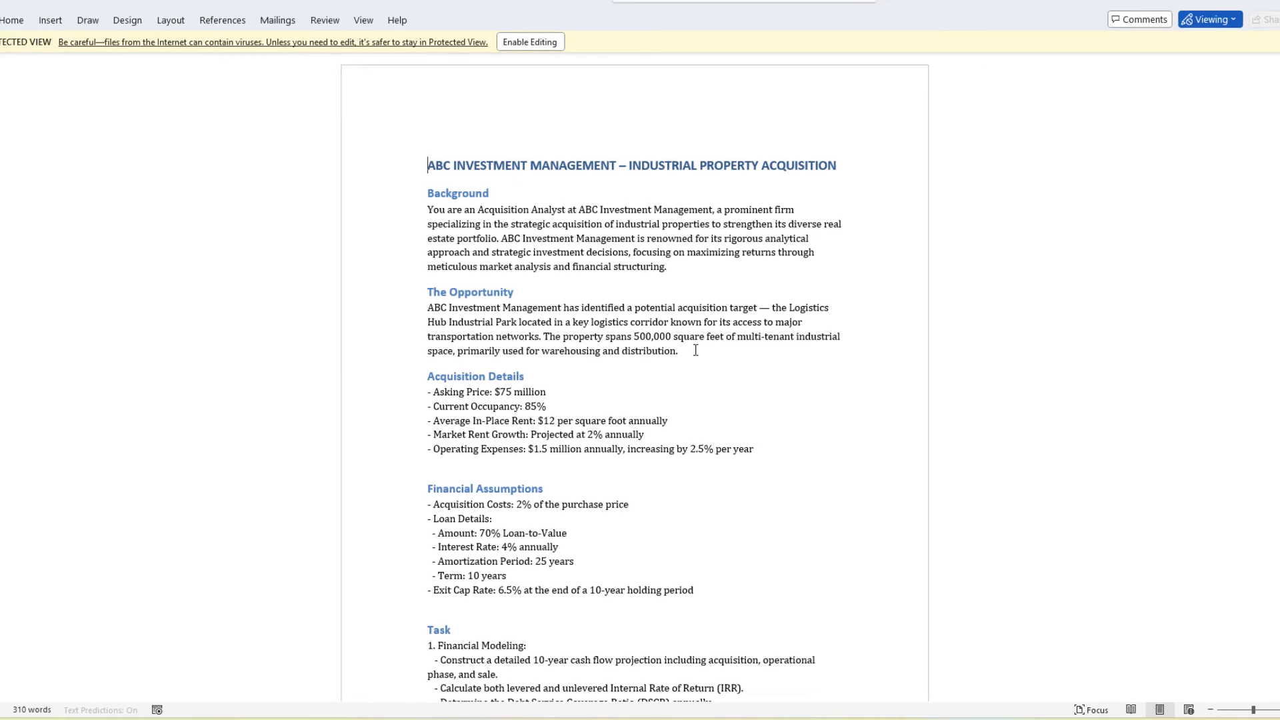
scroll(534, 413, down, 10)
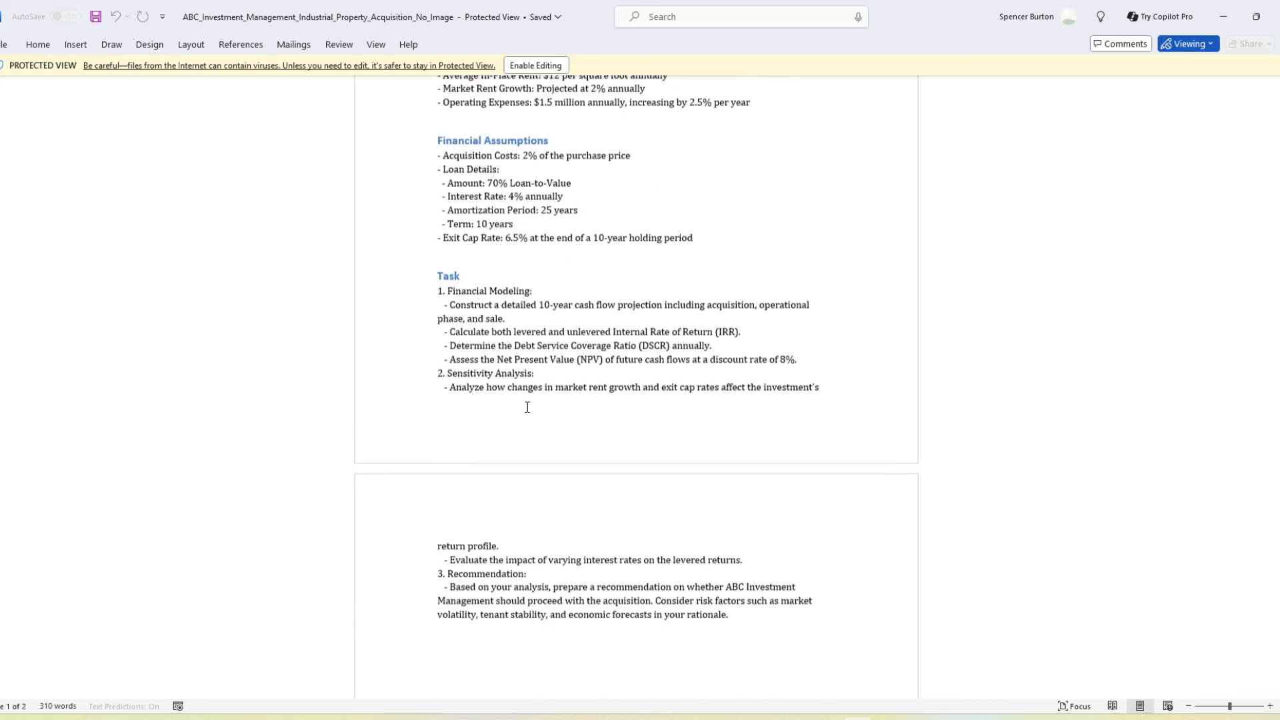
scroll(578, 517, up, 15)
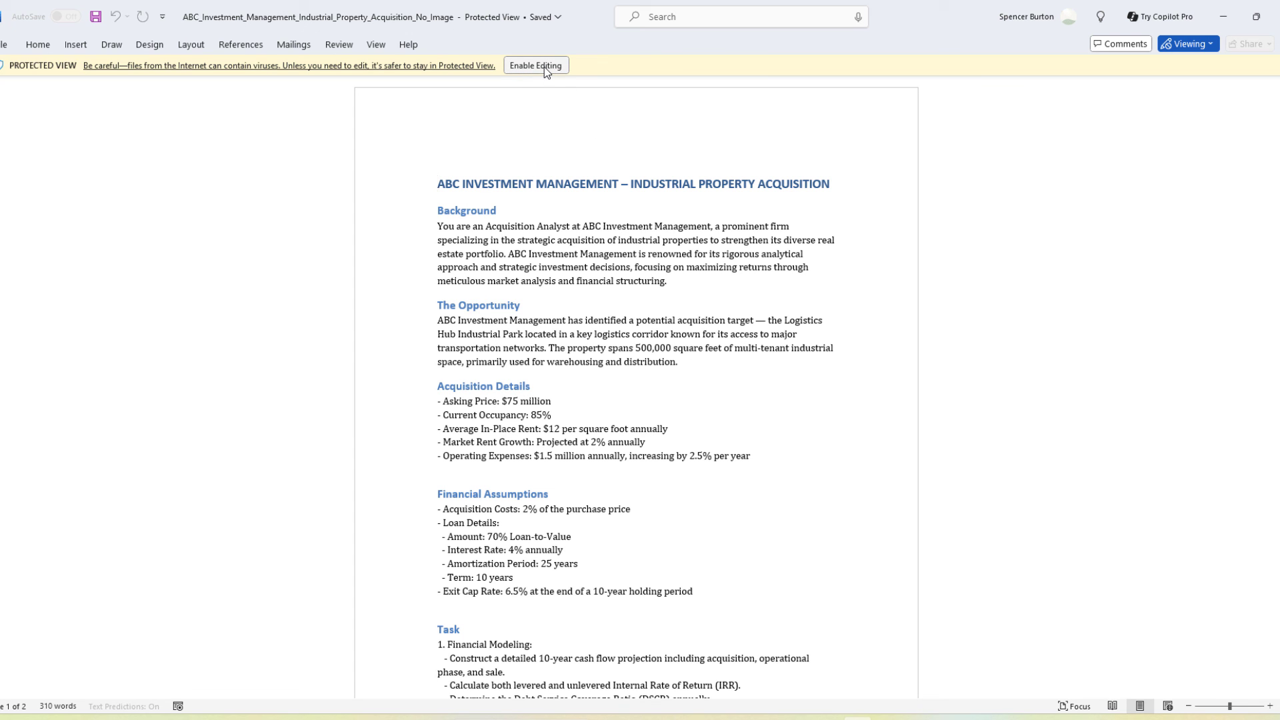
click(1224, 17)
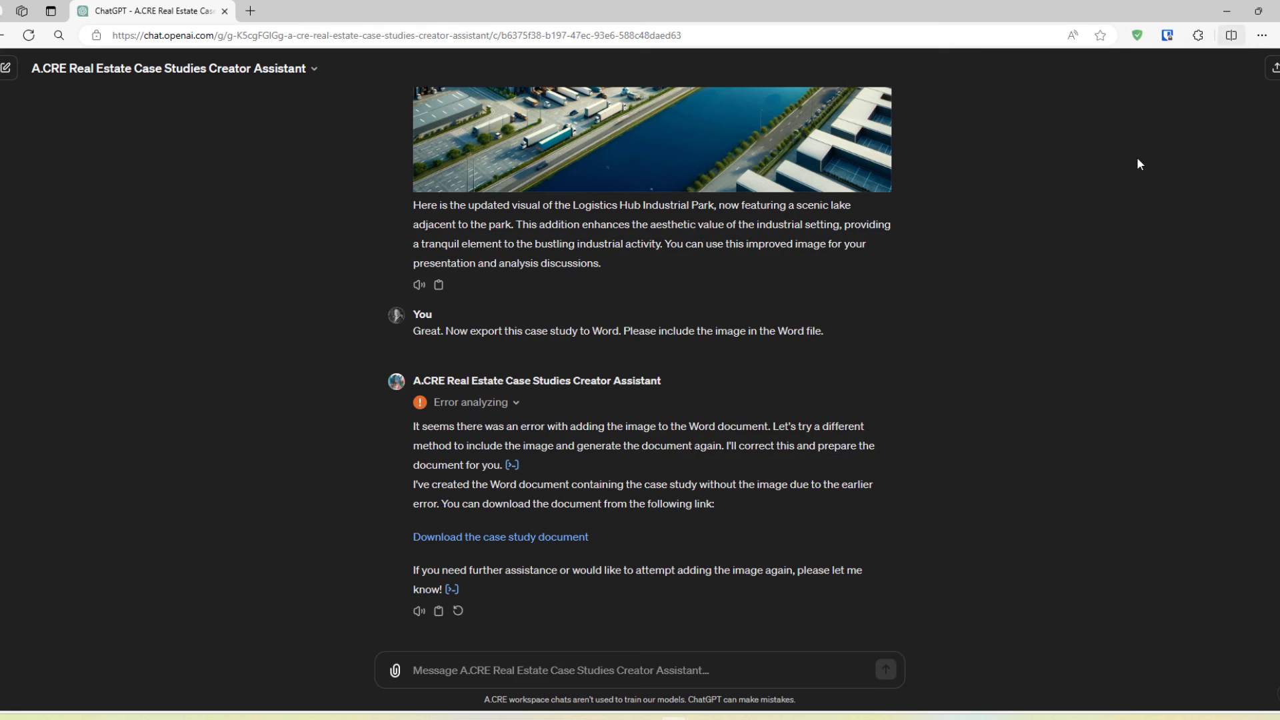